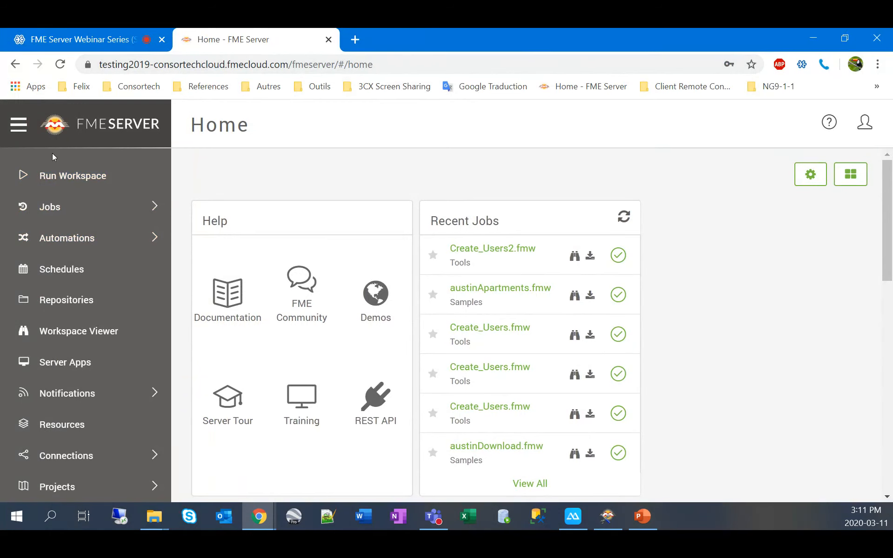
Step: On the Run Workspace page, load austinDownload.fmw from the Samples repository
click(75, 180)
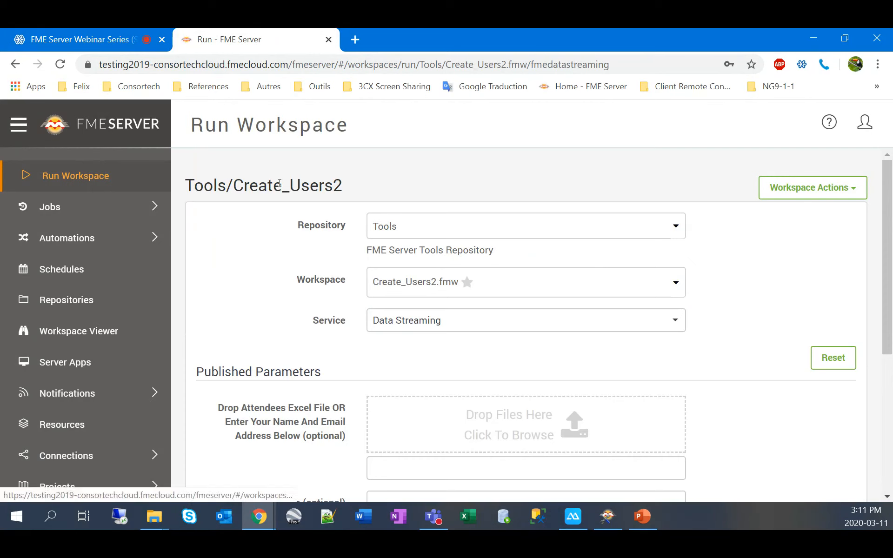
click(452, 228)
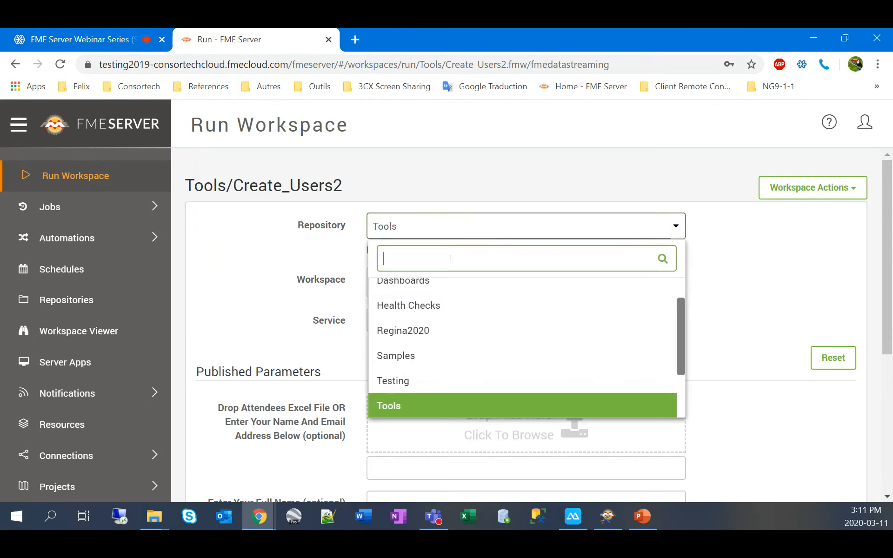
click(455, 354)
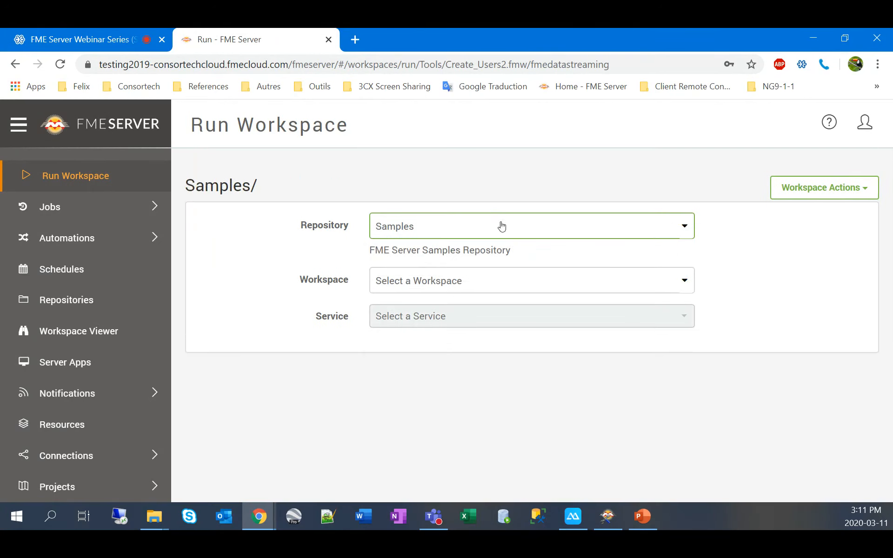
click(517, 285)
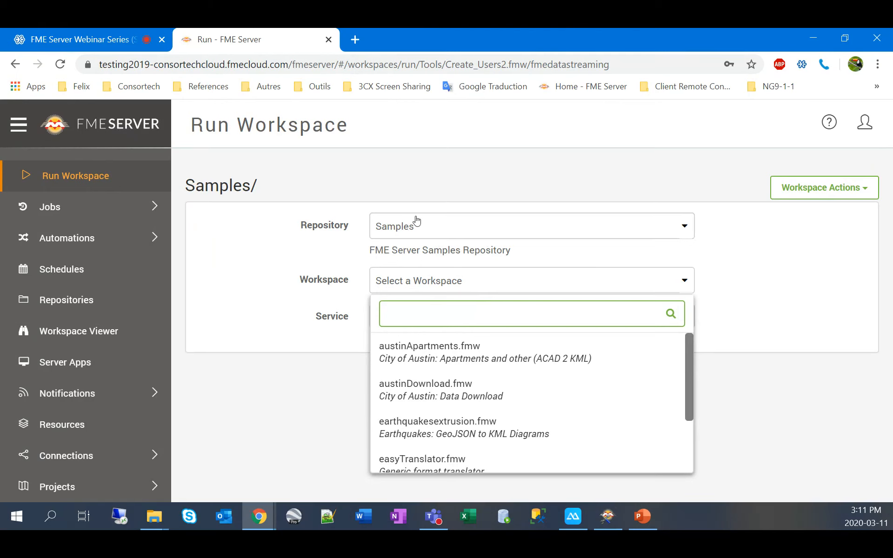
click(535, 387)
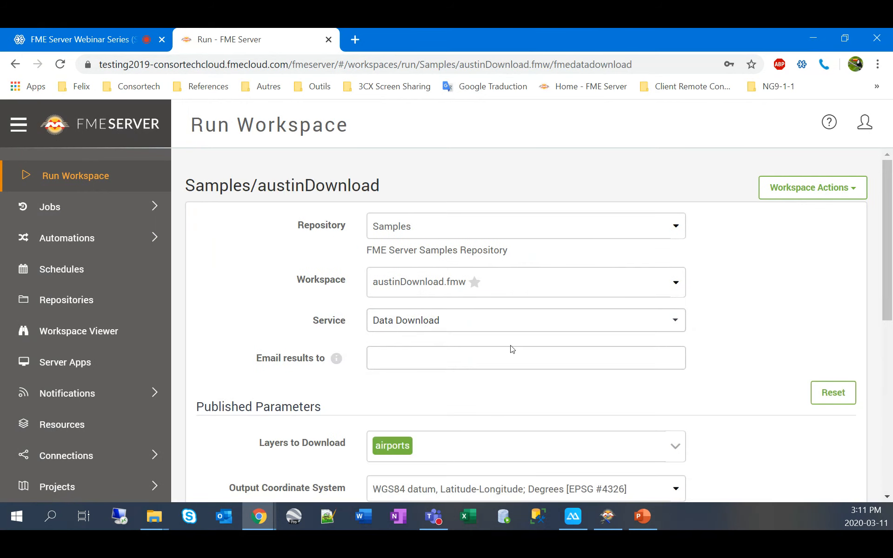
Step: Scroll through the austinDownload run form and expand its Advanced options
scroll(502, 347, down, 5)
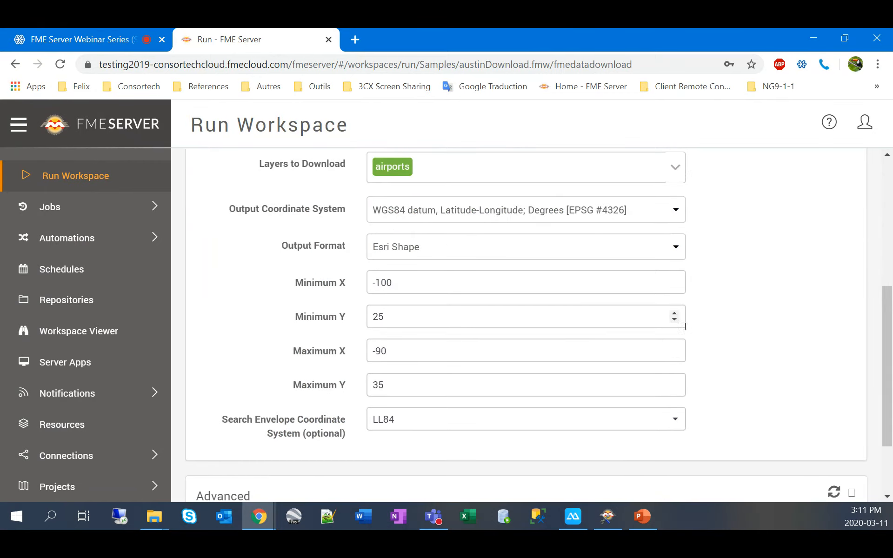
scroll(718, 338, up, 2)
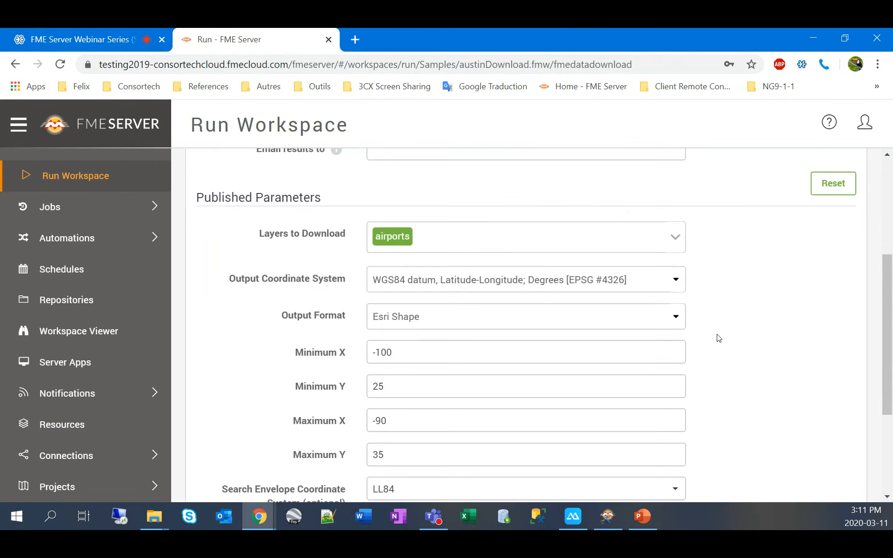
scroll(718, 338, down, 2)
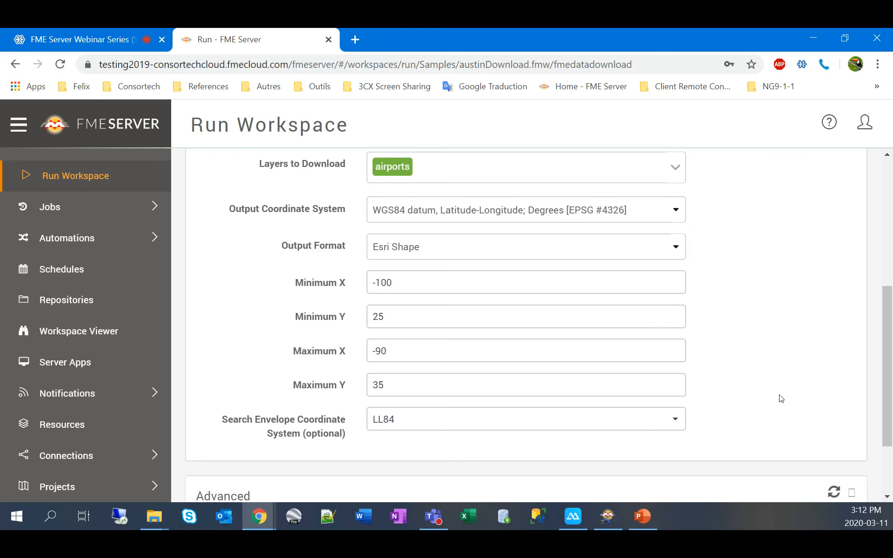
scroll(781, 399, up, 1)
scroll(780, 398, up, 2)
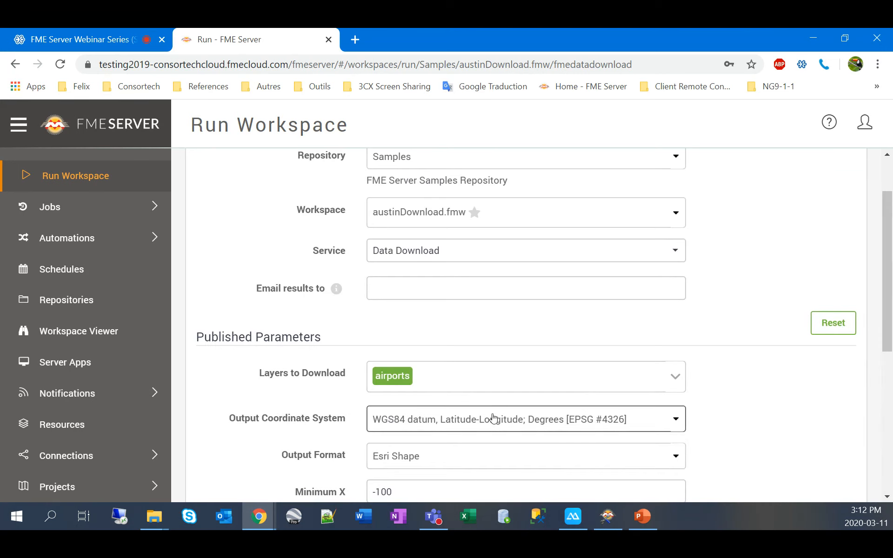
scroll(713, 306, up, 2)
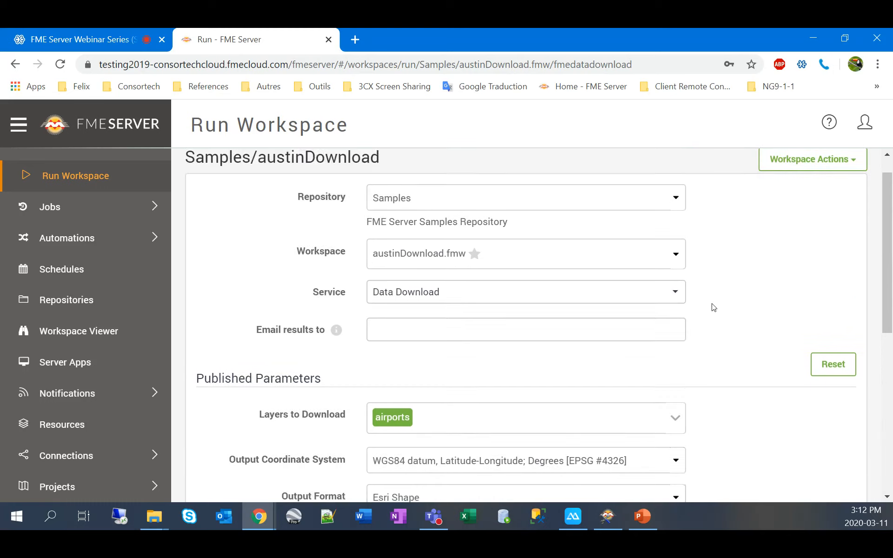
scroll(755, 357, down, 8)
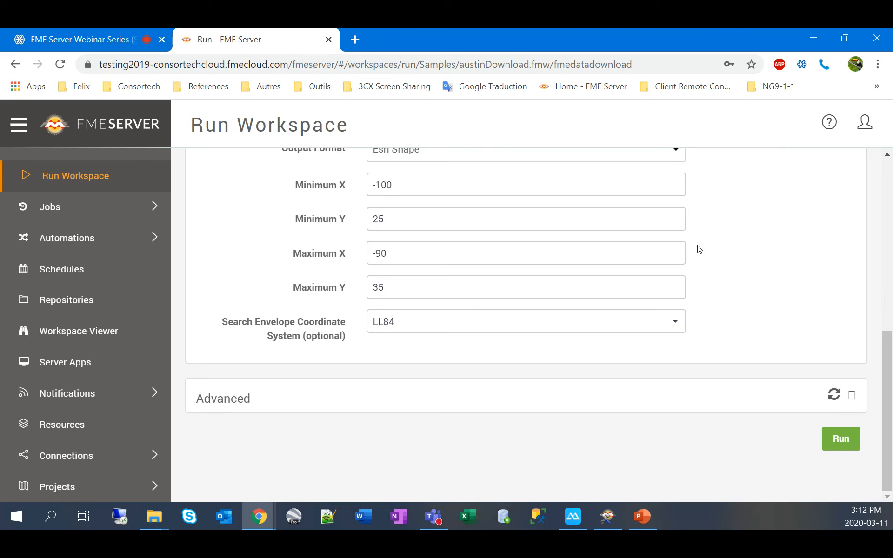
click(852, 395)
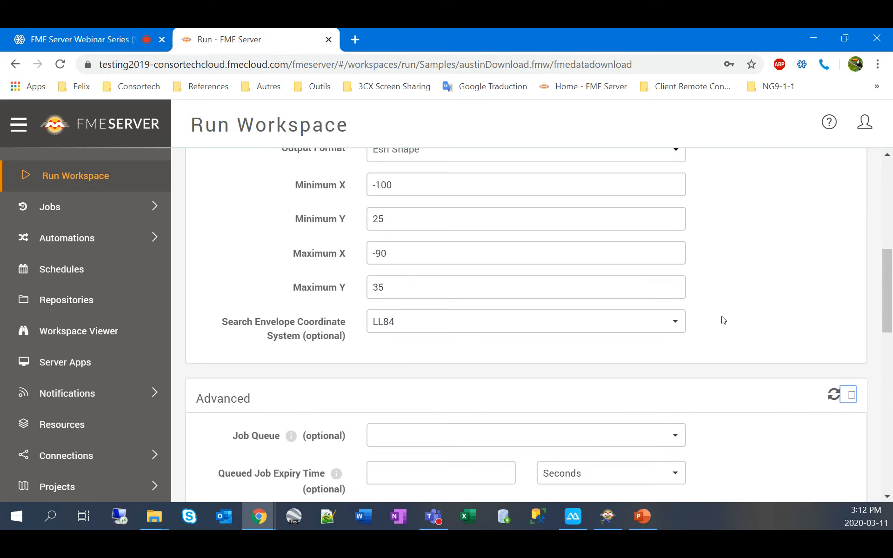
scroll(723, 320, down, 1)
scroll(723, 320, down, 3)
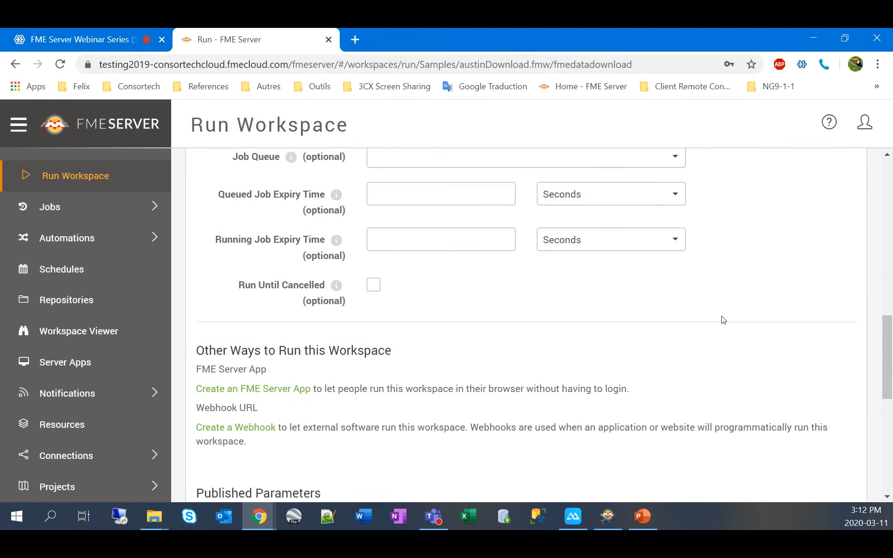
scroll(723, 320, down, 3)
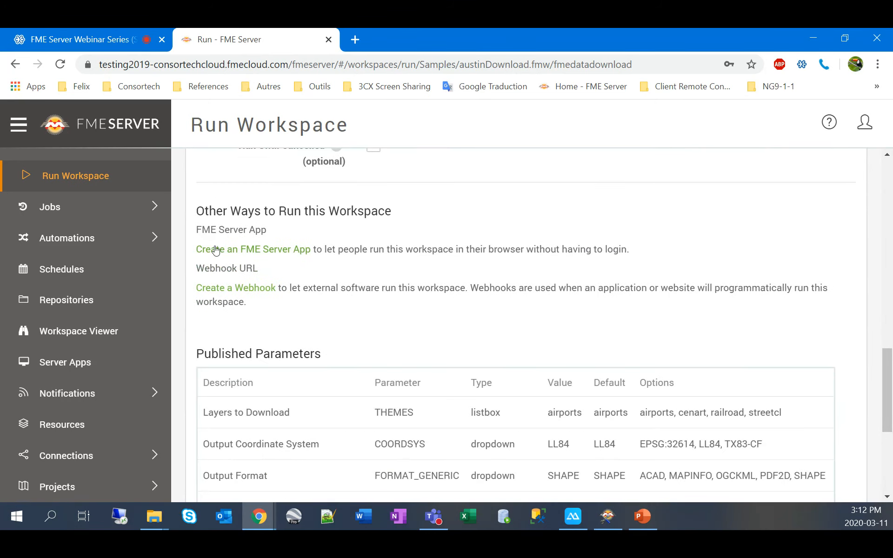
Step: Start a new Server App and name it AustinDownload-DD4, adapted from the DD3 suggestion
click(257, 255)
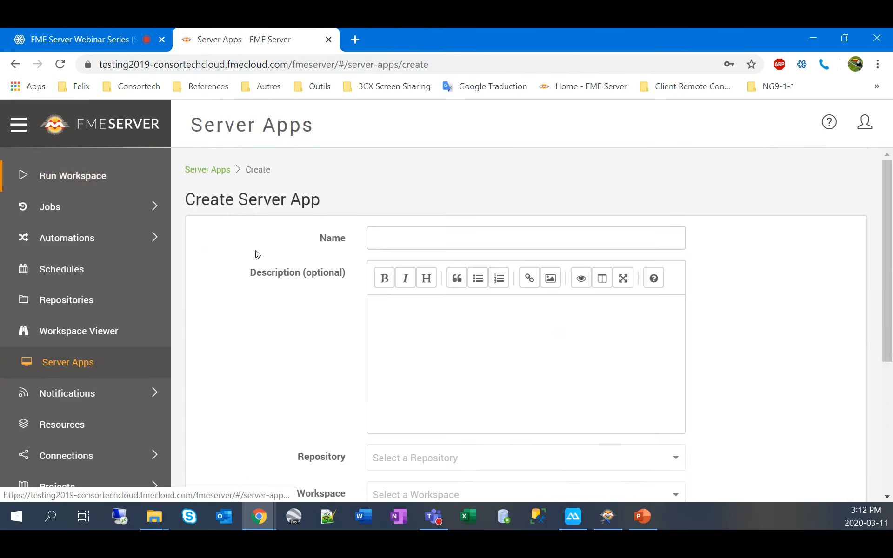
click(385, 240)
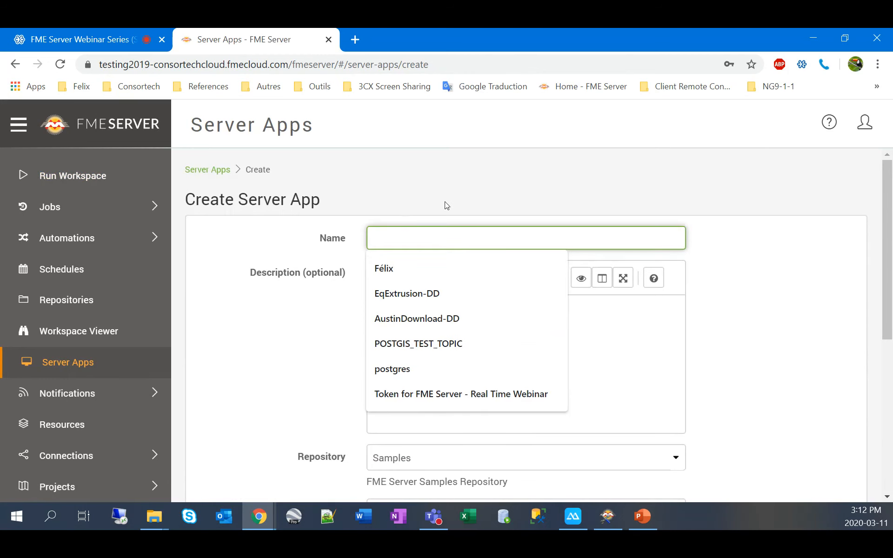
text(AustinDow)
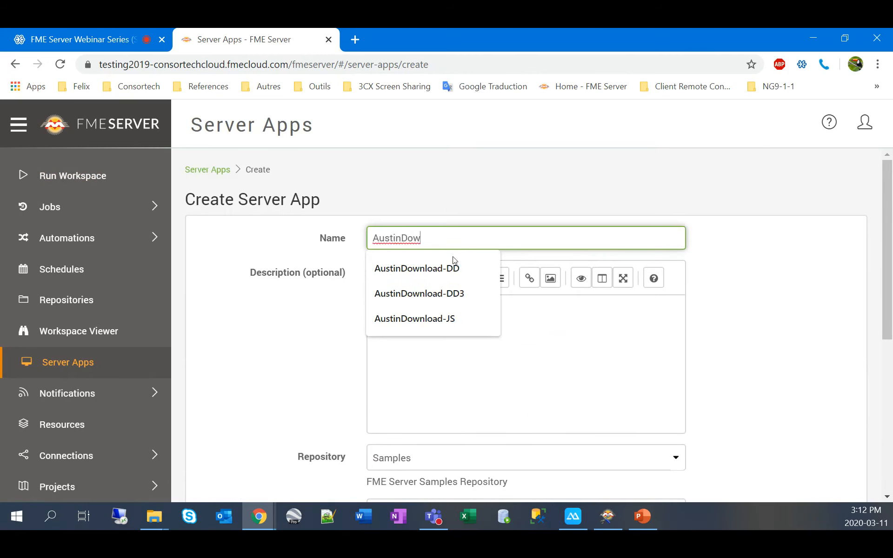
click(446, 293)
key(BackSpace)
text(4)
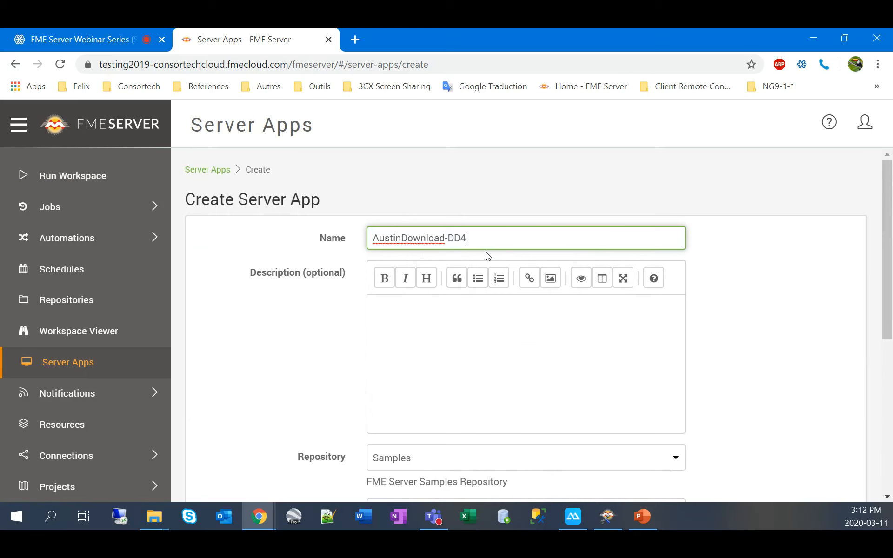
click(336, 263)
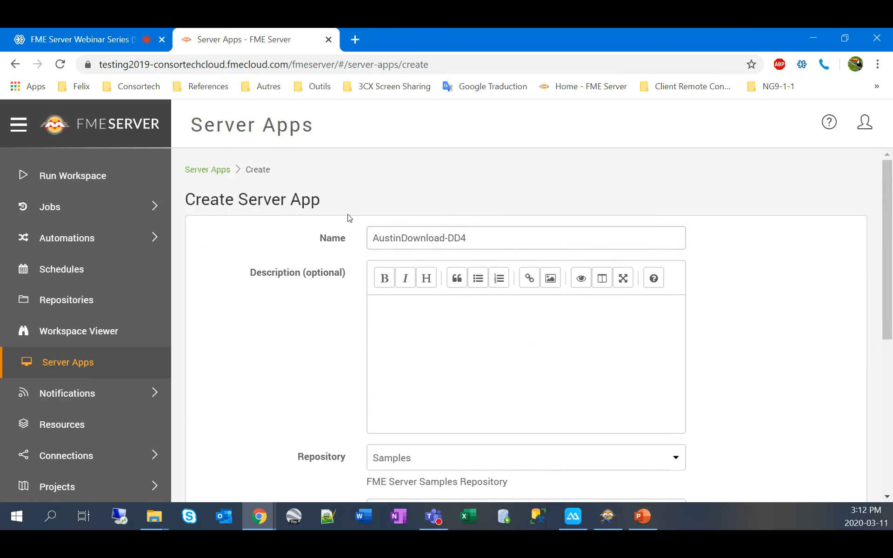
Step: Describe the app as a tool to download data and choose output format and coordinate system
scroll(333, 261, down, 3)
scroll(337, 252, up, 1)
scroll(337, 251, up, 3)
click(471, 332)
text(Tool to download data in)
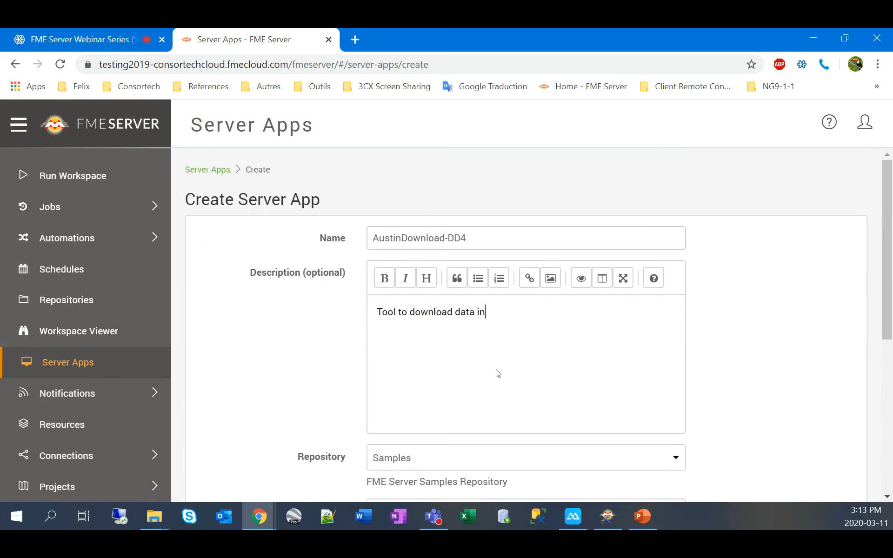
key(BackSpace)
key(BackSpace)
text(and choose output format a)
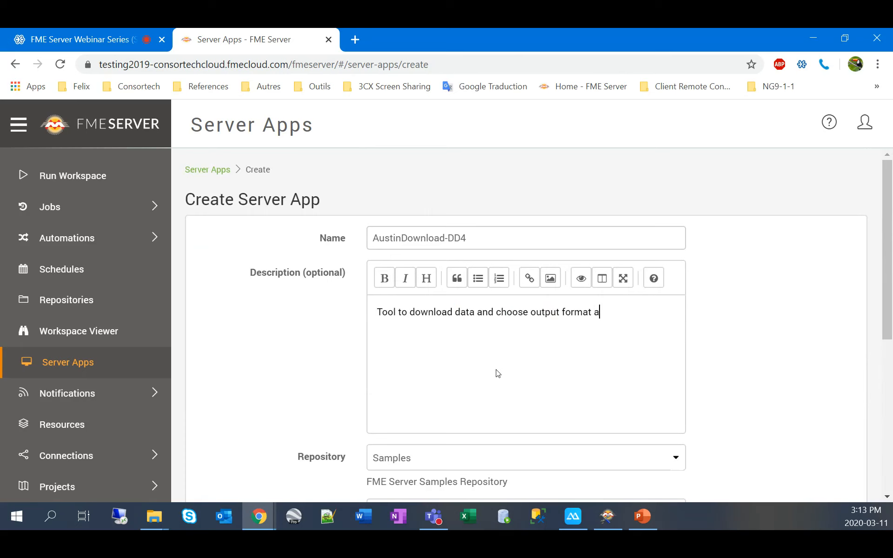
text(nd coordinate system. P)
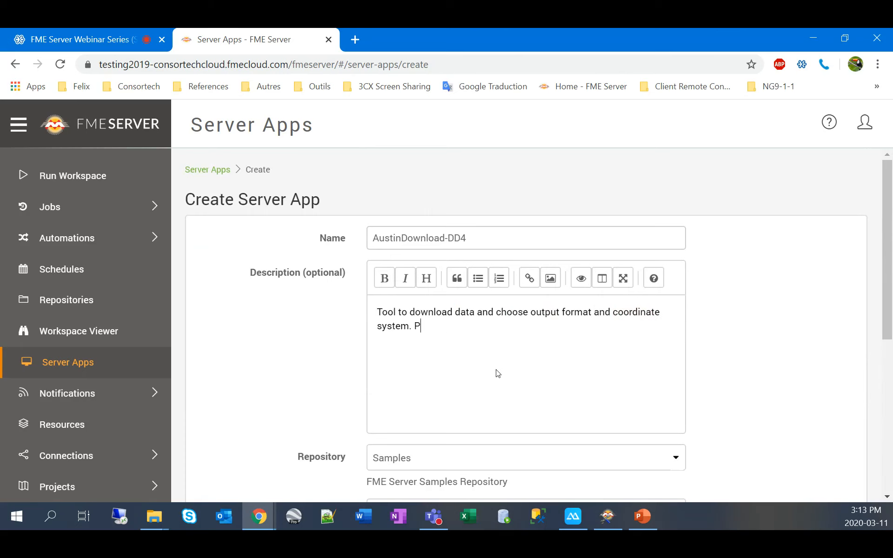
text(lease fill in parameters below:)
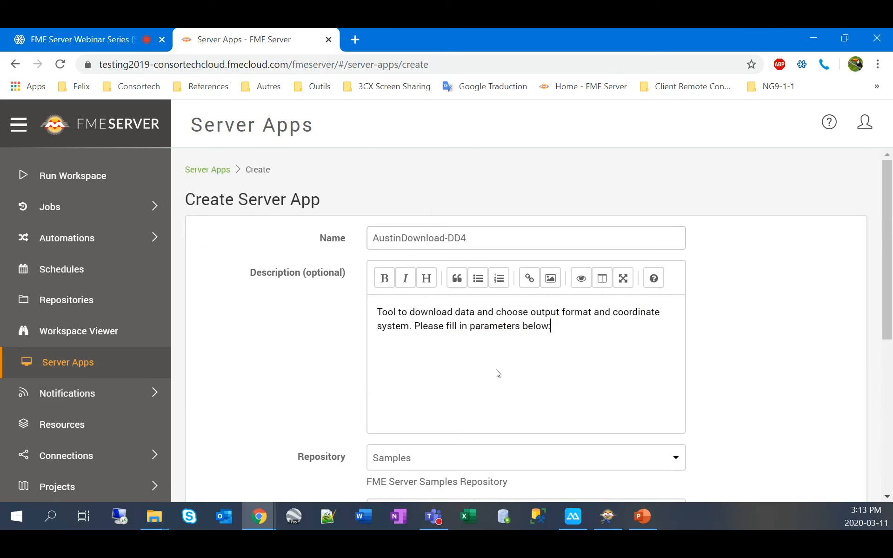
Step: Check the expiration date, keeping the 2030-03-11 expiry
scroll(385, 364, down, 1)
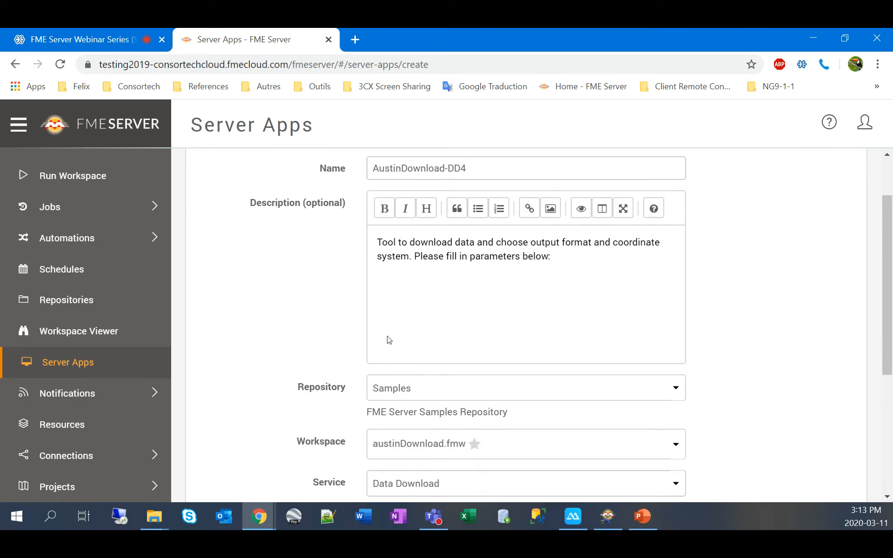
scroll(360, 327, down, 1)
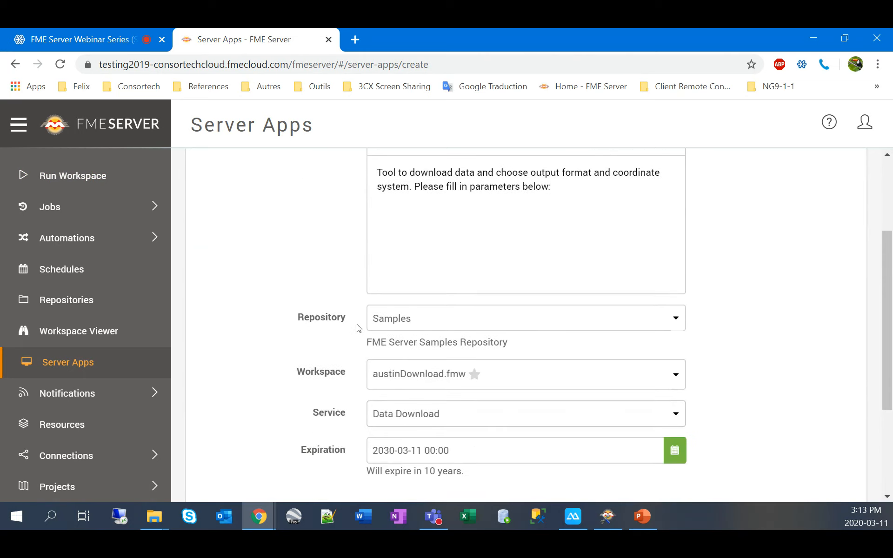
scroll(282, 339, down, 1)
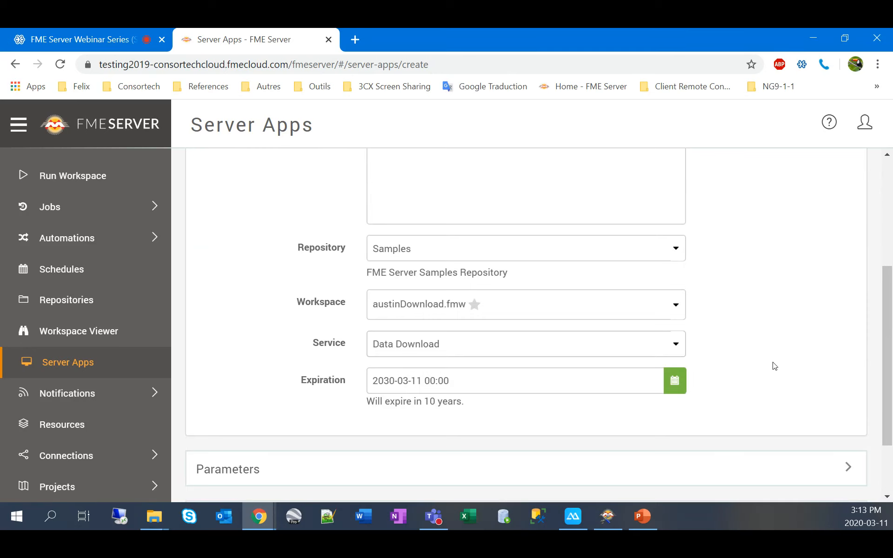
click(674, 380)
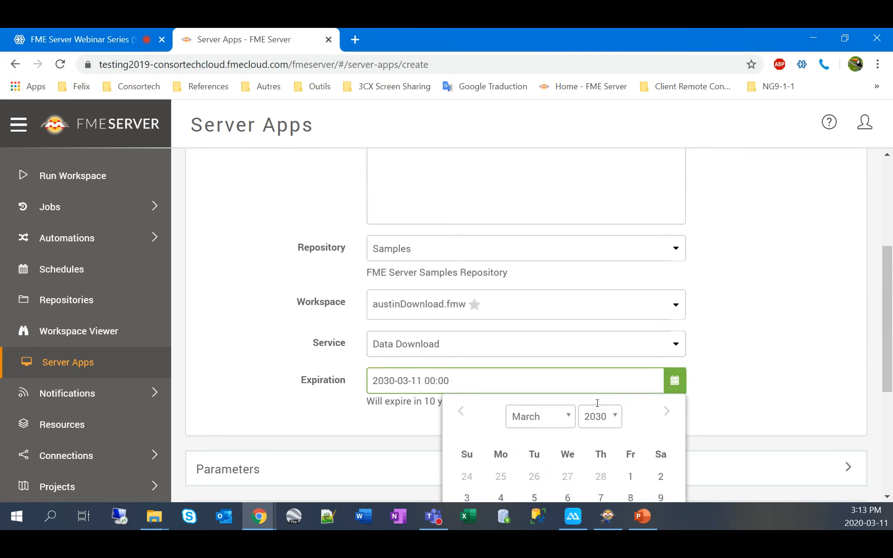
scroll(760, 355, down, 3)
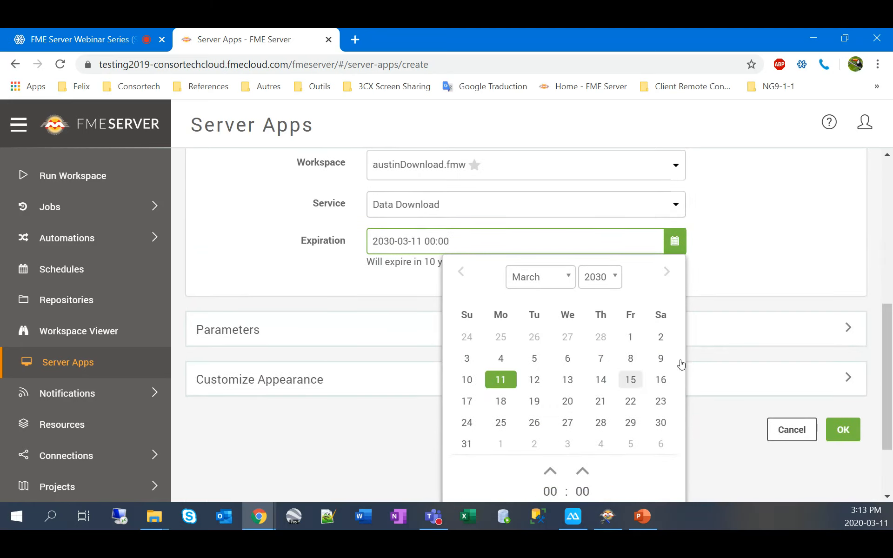
click(744, 246)
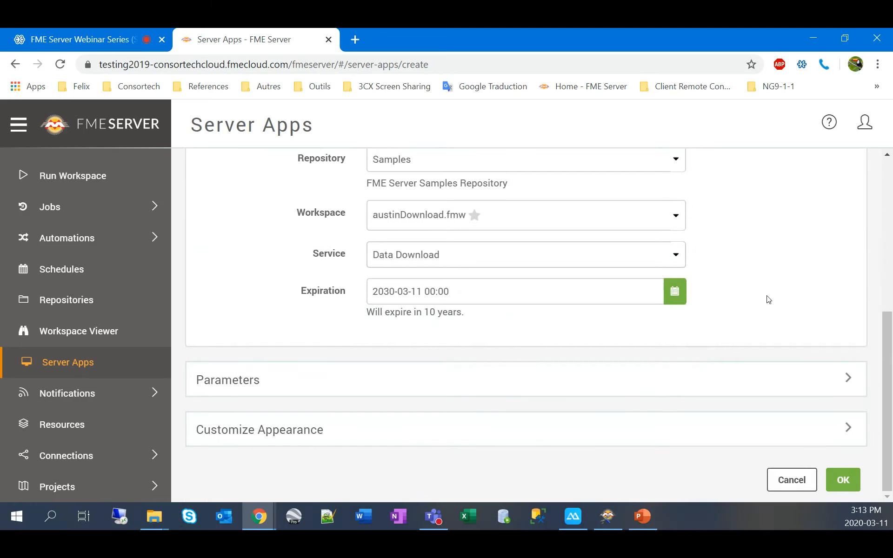
Step: Expand the Parameters and Customize Appearance sections, then create the app
click(846, 378)
scroll(748, 293, down, 7)
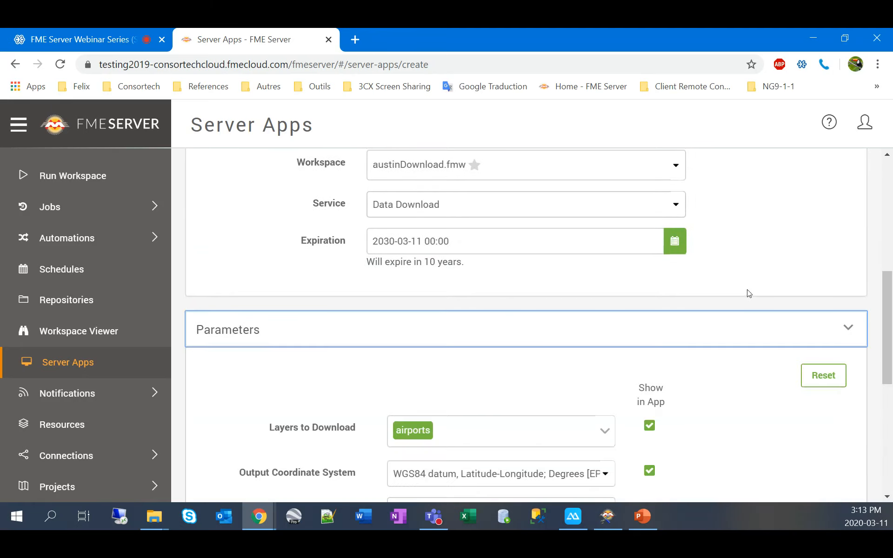
scroll(748, 295, up, 1)
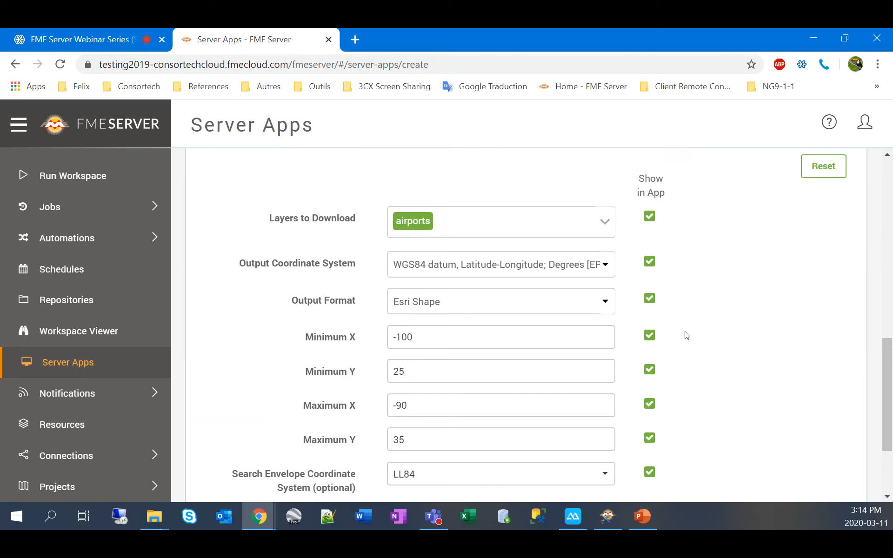
scroll(686, 335, down, 3)
click(852, 426)
scroll(747, 322, down, 5)
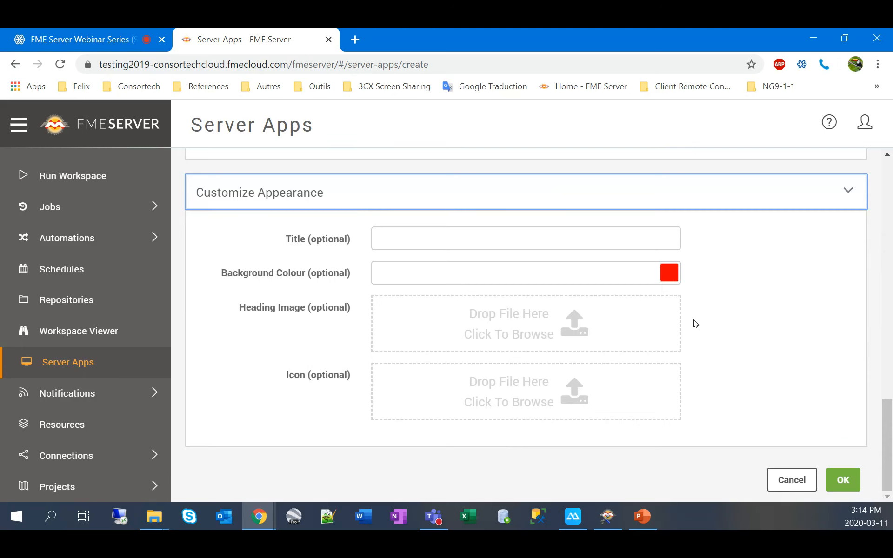
click(842, 475)
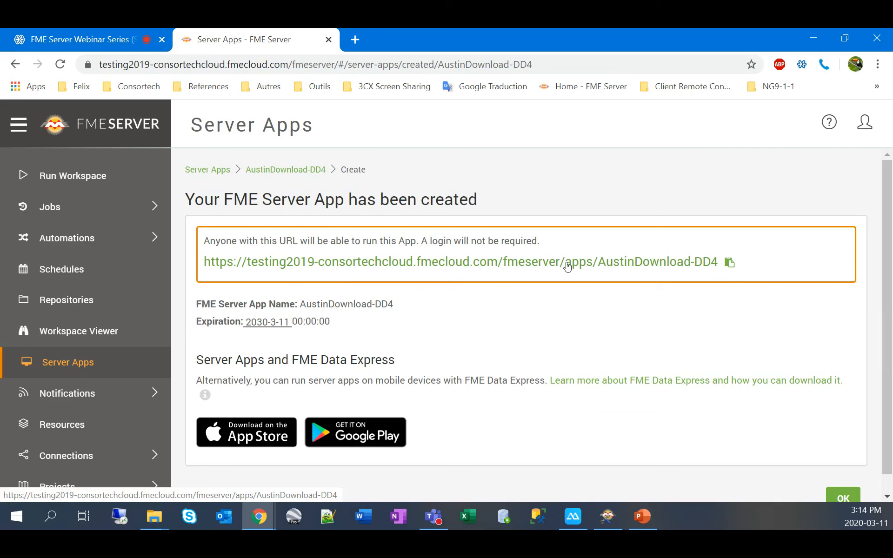
Step: Copy the AustinDownload-DD4 public URL and bring the incognito Chrome window forward
click(728, 263)
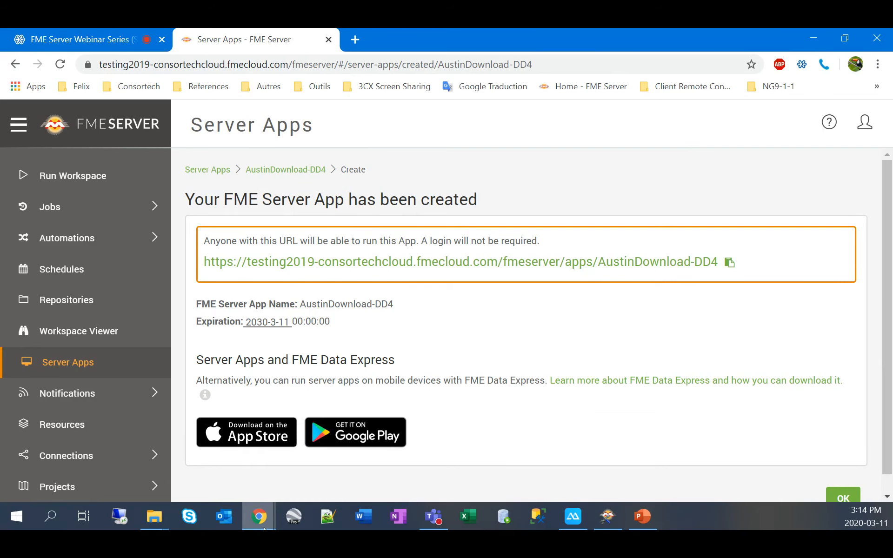
mouse_move(264, 529)
click(260, 481)
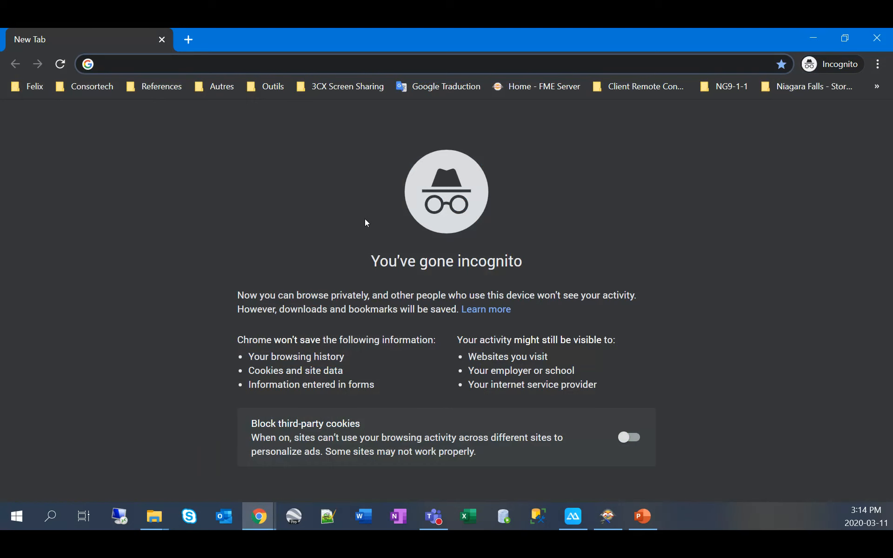
Step: Load the app URL, add the railroad layer and choose Autodesk AutoCAD DWG/DXF output
key(ctrl+v)
key(Return)
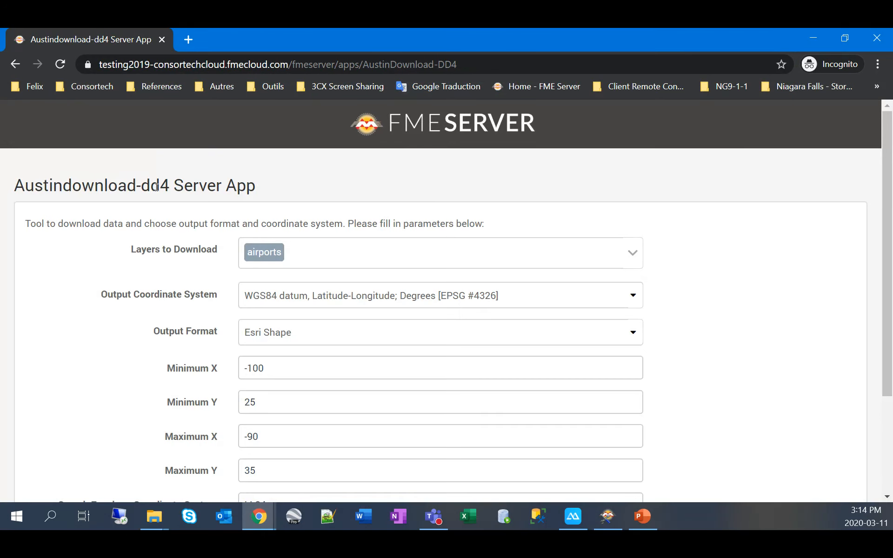
scroll(248, 188, down, 1)
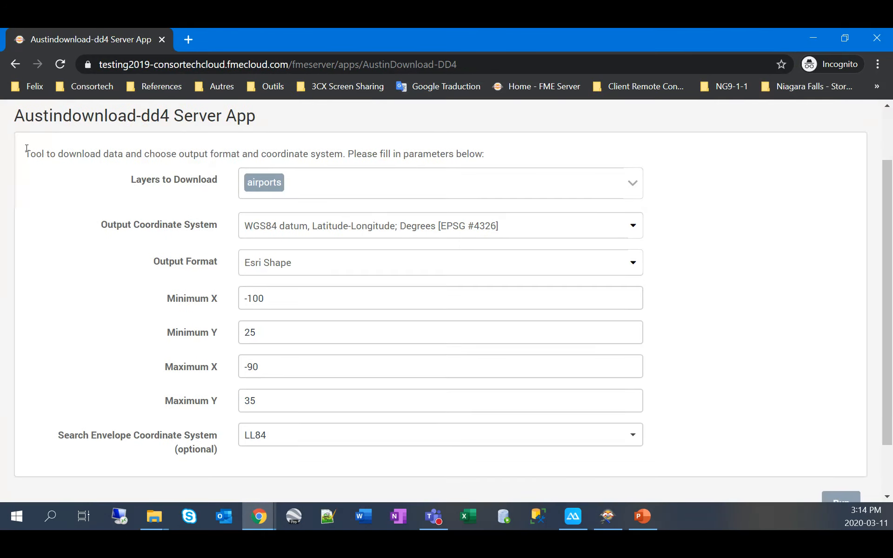
click(627, 189)
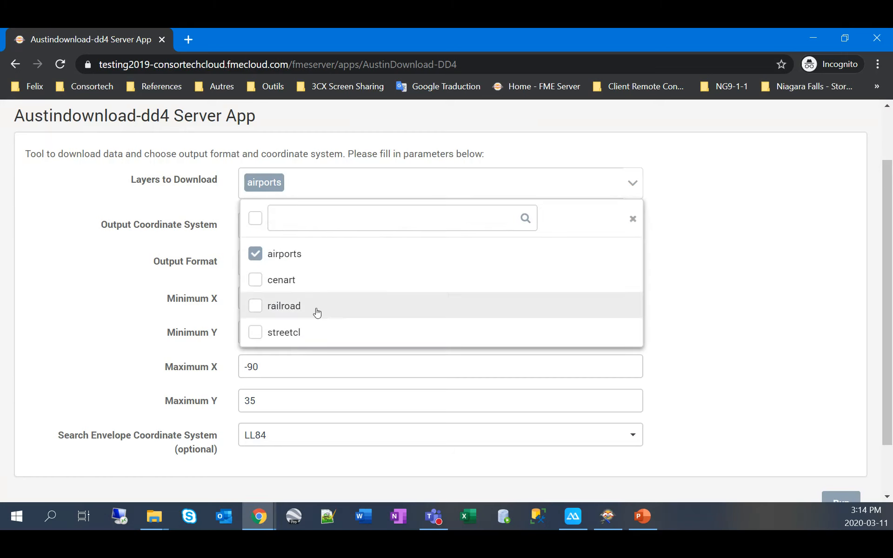
click(315, 309)
click(762, 252)
click(447, 257)
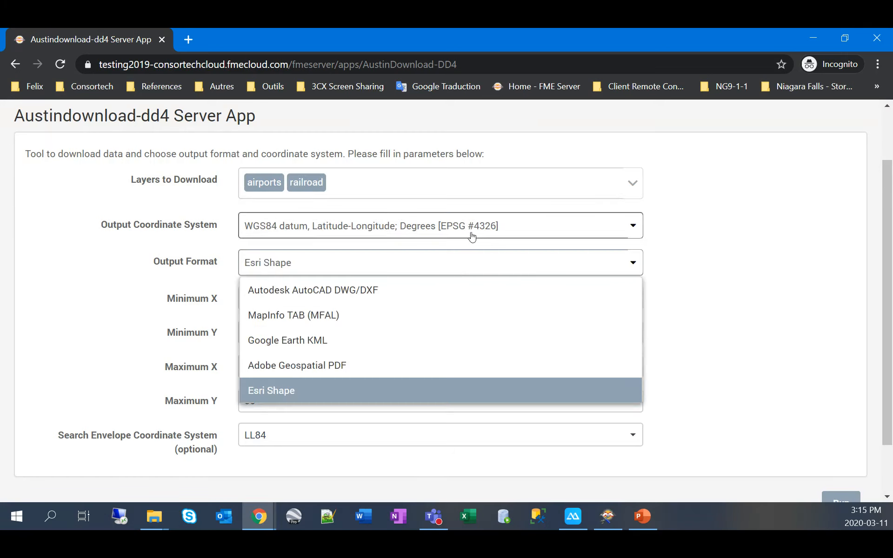
click(427, 300)
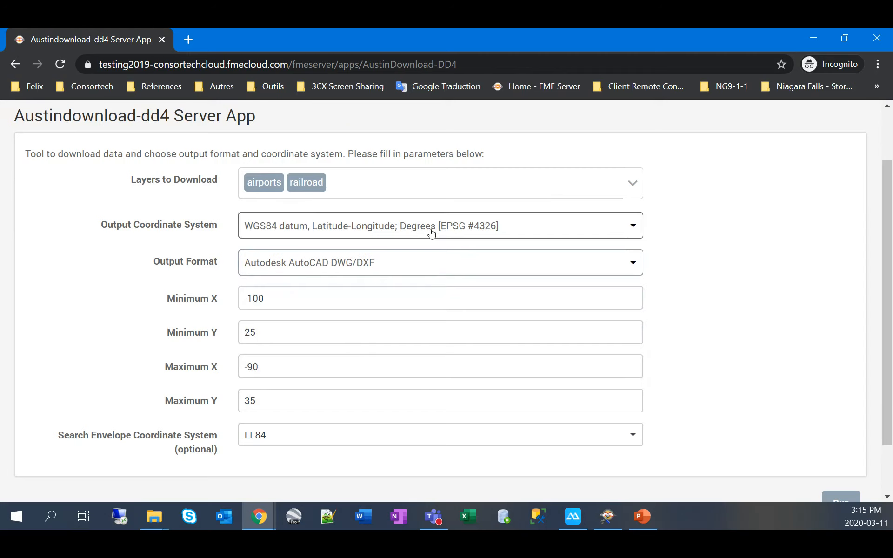
Step: Run the app and save the result zip file into Downloads
scroll(705, 284, down, 2)
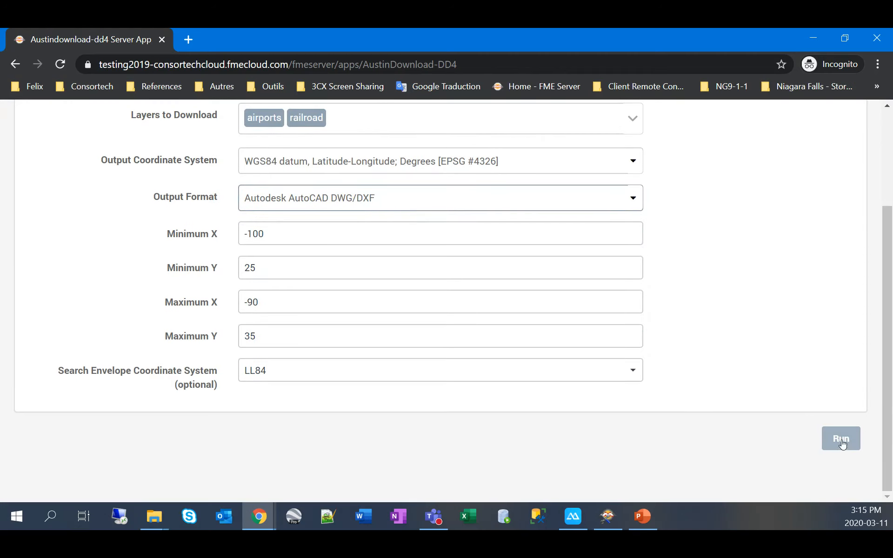
click(841, 441)
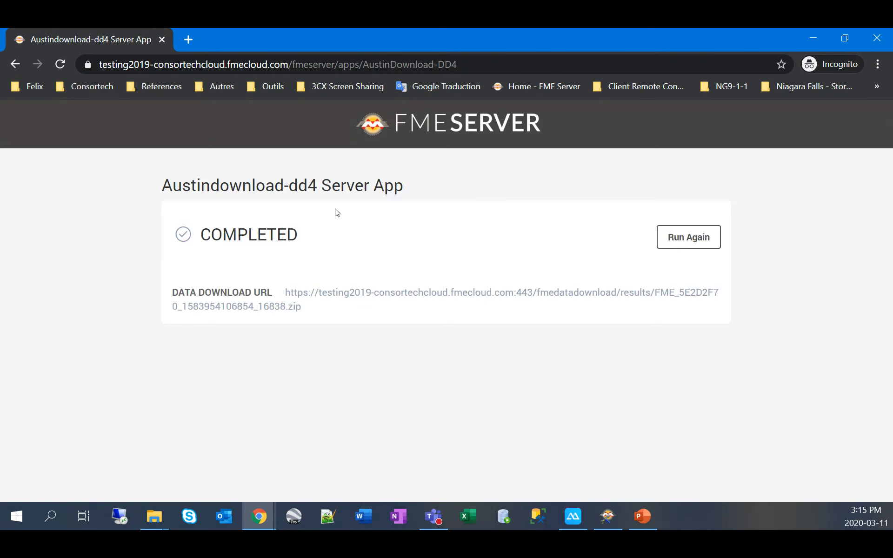
click(304, 288)
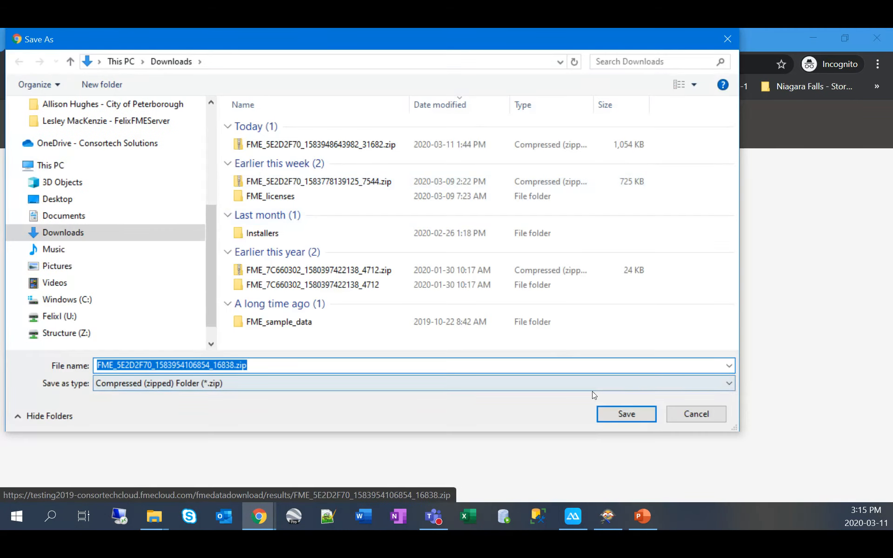
click(630, 412)
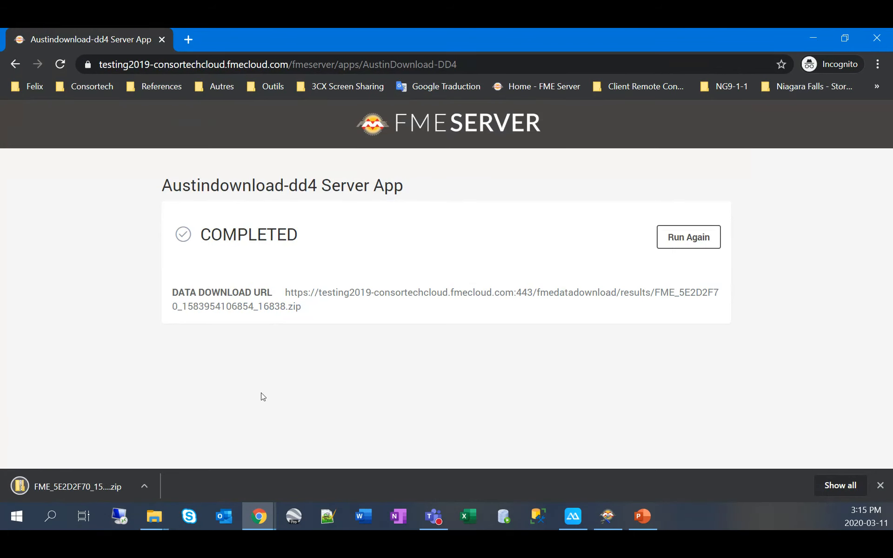
Step: Minimize the incognito window, check Jobs > Completed, then return to the Server Apps list
click(812, 38)
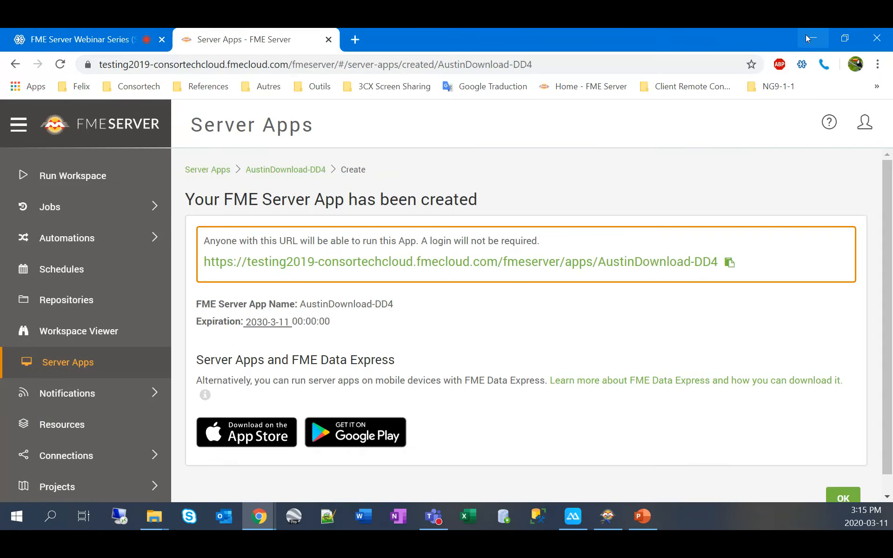
click(123, 245)
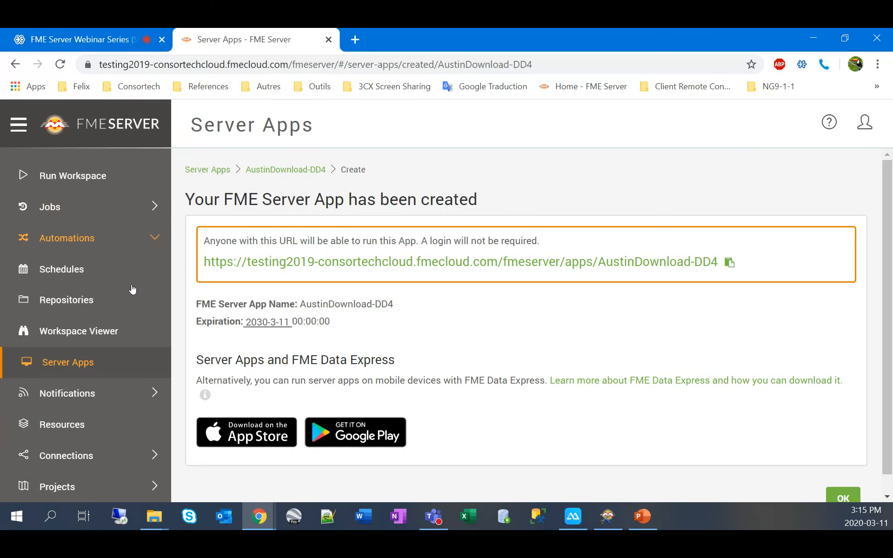
click(53, 207)
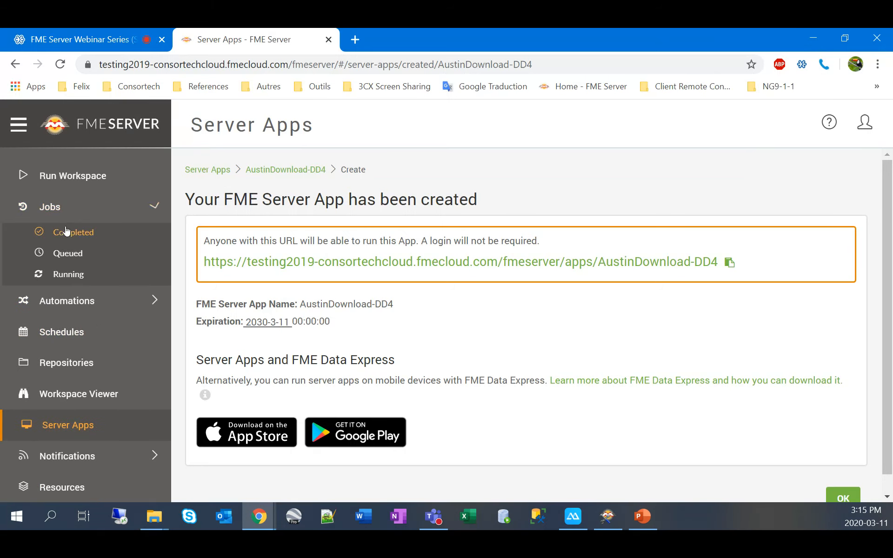
click(68, 236)
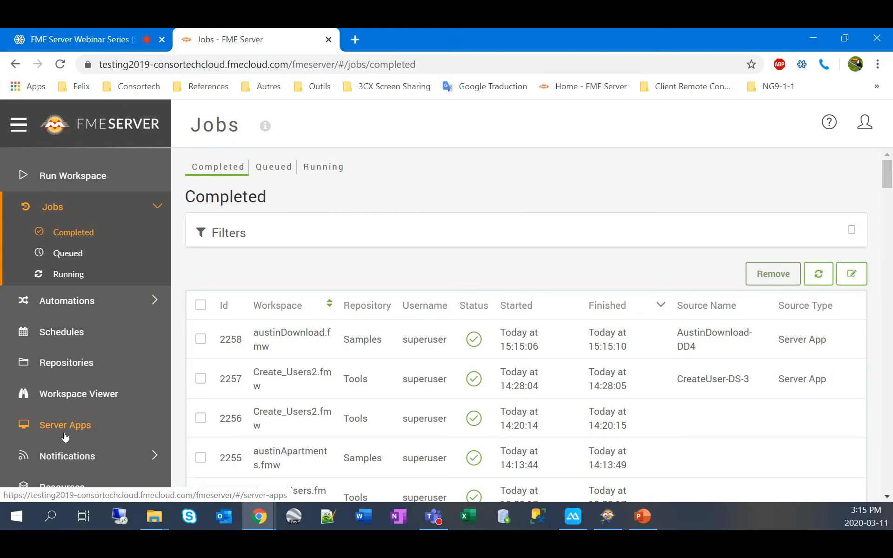
click(67, 432)
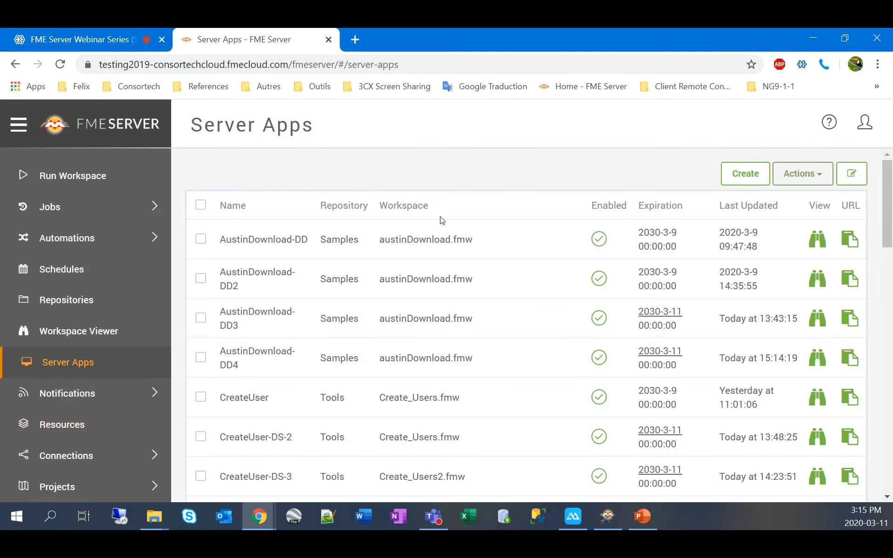
Step: Open the AustinDownload-DD4 app's edit page and open the user account menu
click(274, 330)
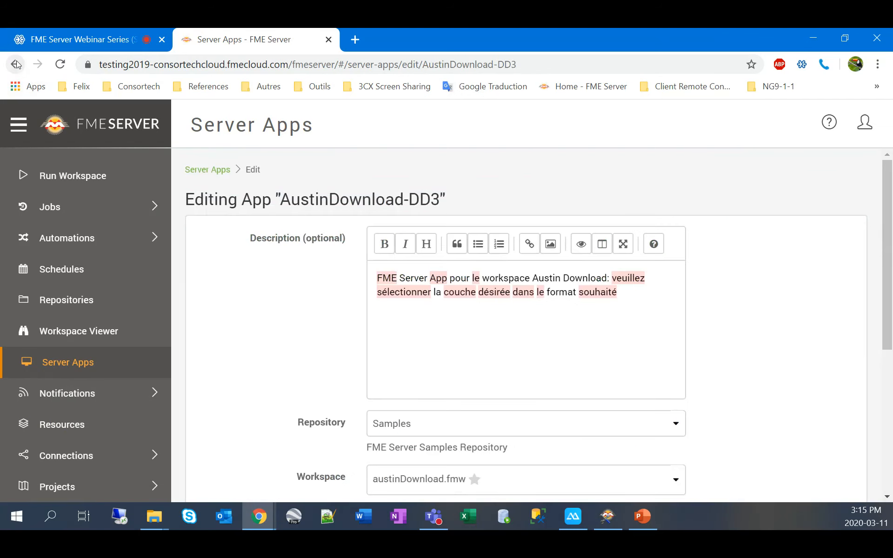
click(16, 65)
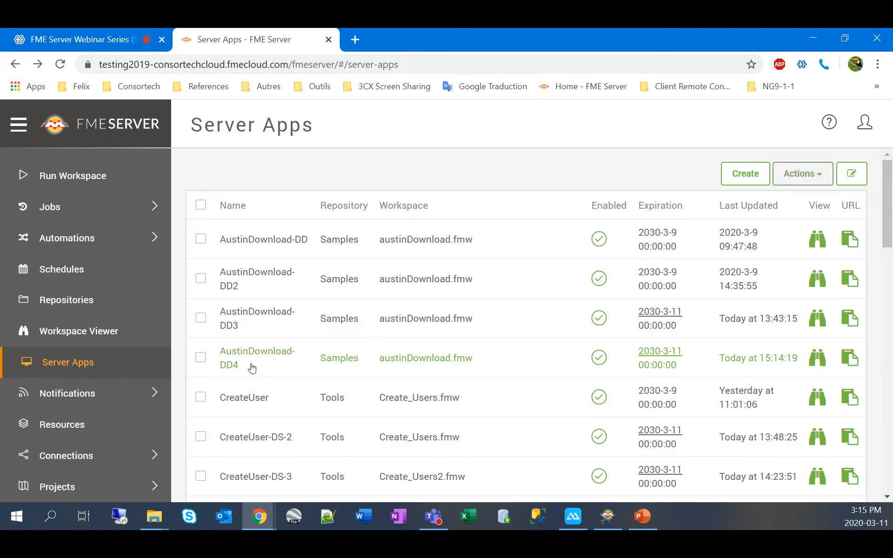
click(251, 369)
scroll(324, 303, down, 4)
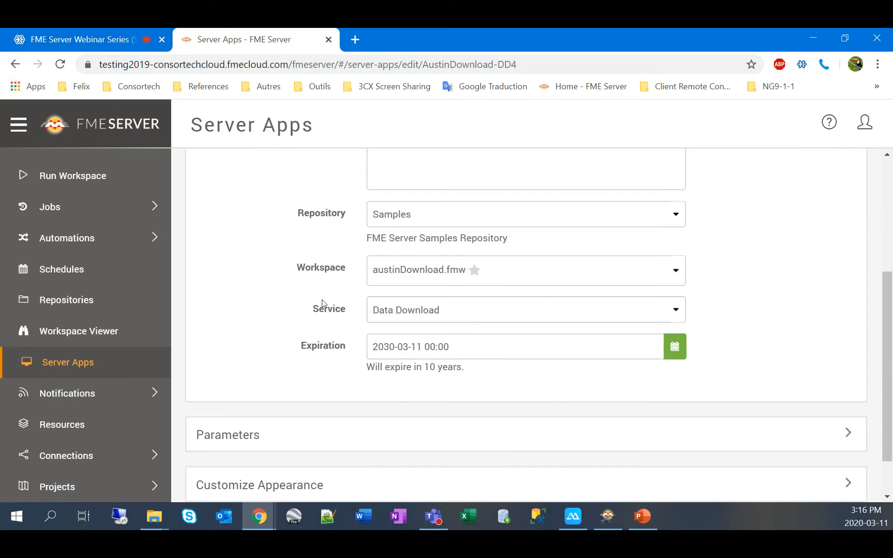
scroll(366, 321, down, 1)
scroll(367, 329, up, 5)
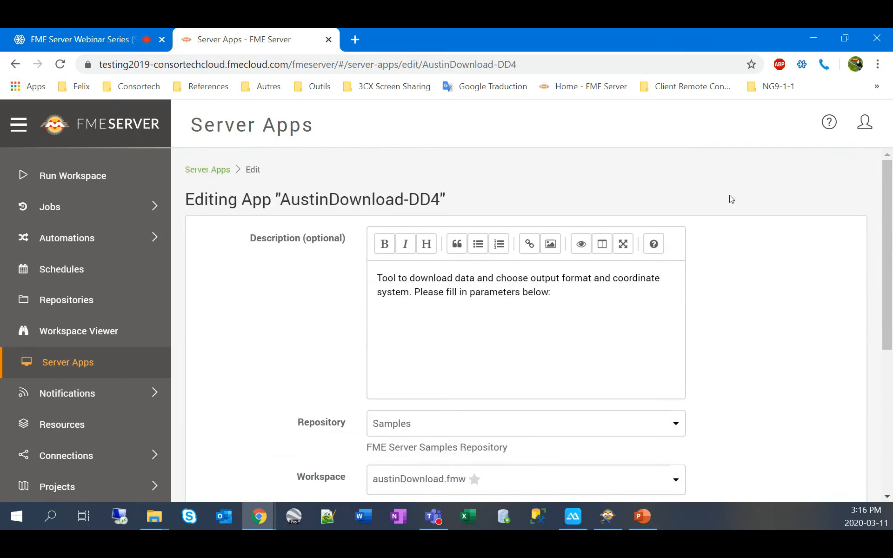
click(864, 123)
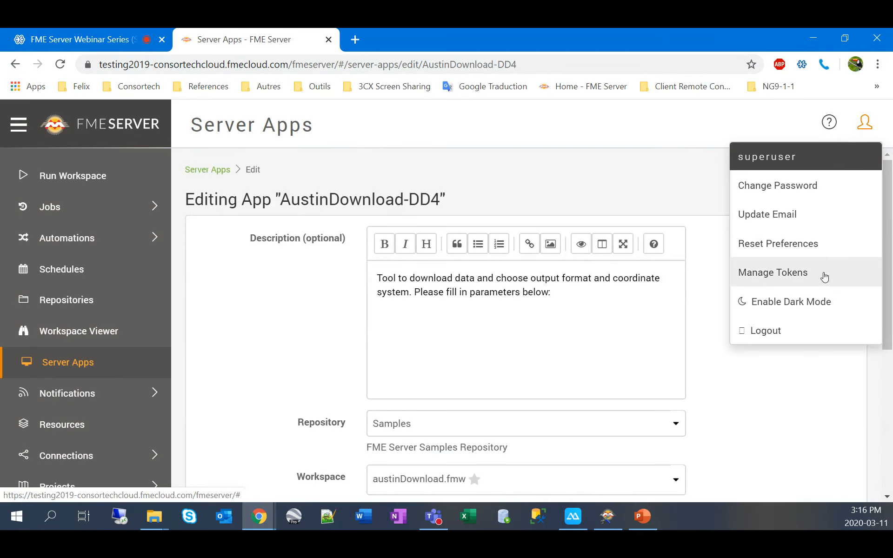
Step: Review the AustinDownload-DD4 token's Run Workspace permission in Manage Tokens, then return to Server Apps
click(824, 277)
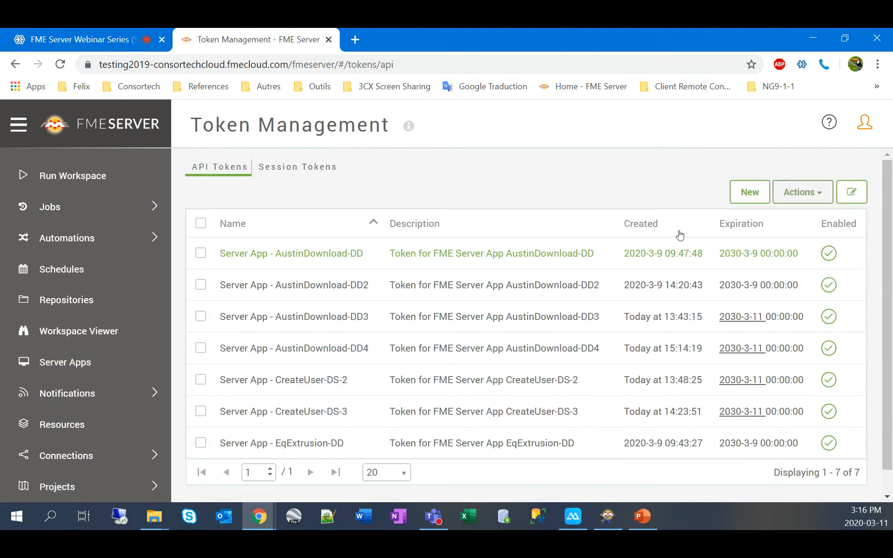
click(294, 349)
scroll(480, 299, down, 5)
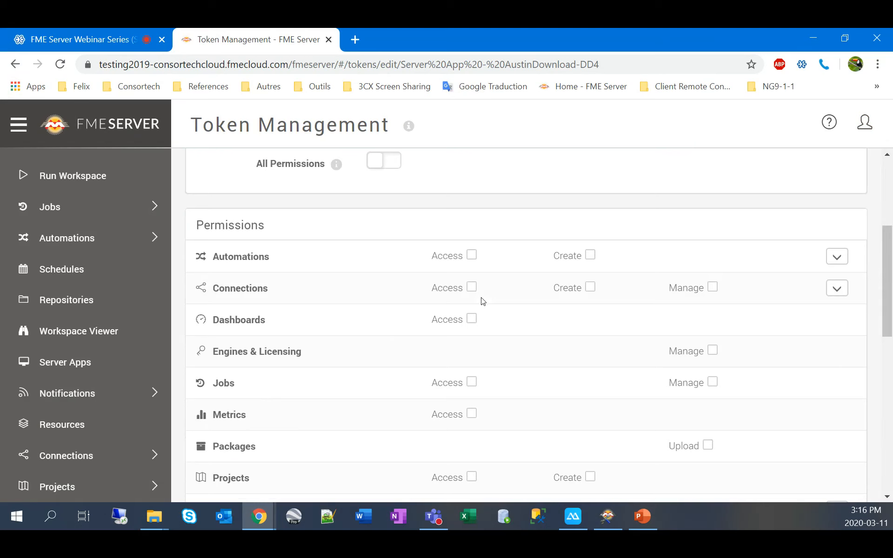
scroll(359, 310, down, 6)
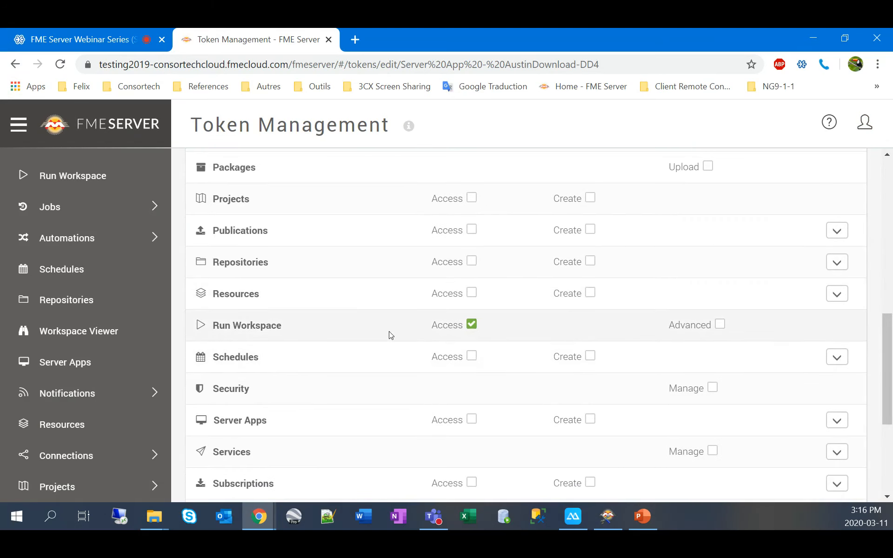
scroll(390, 335, down, 3)
scroll(391, 335, up, 15)
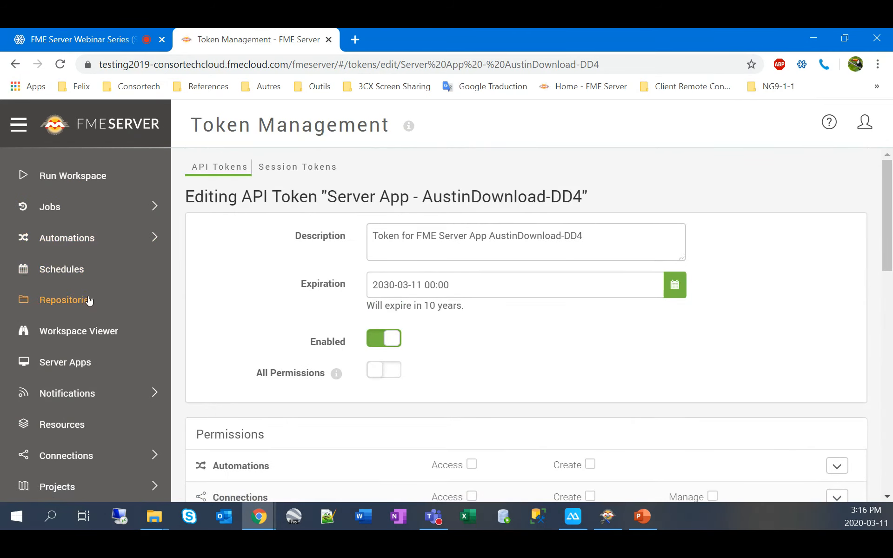
click(91, 362)
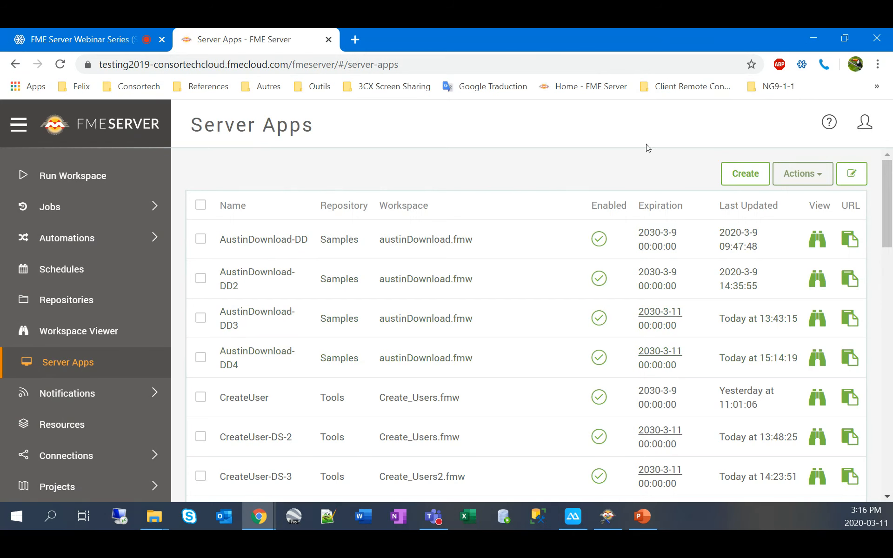
click(572, 516)
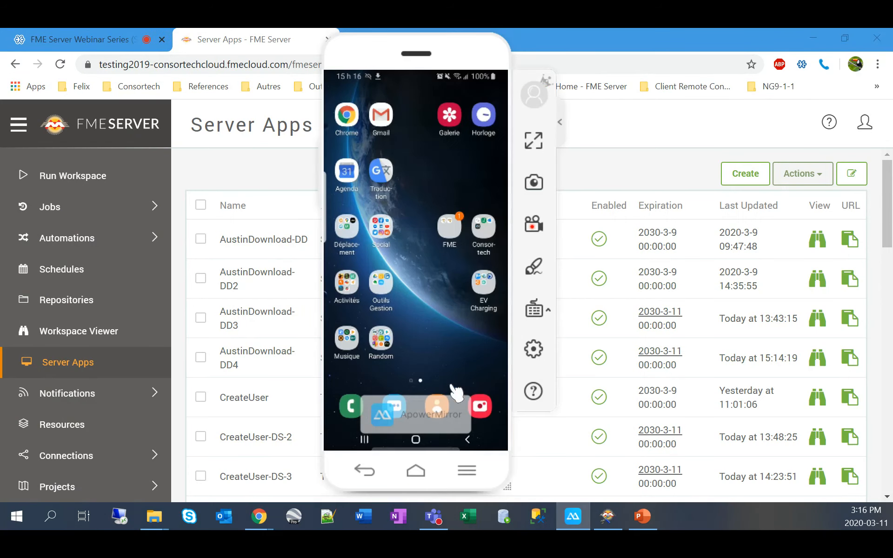
mouse_move(444, 49)
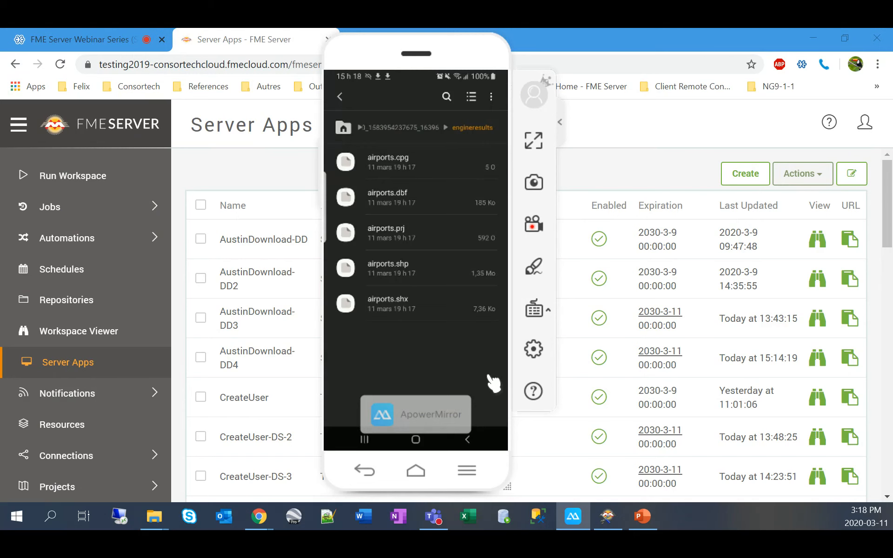
click(616, 167)
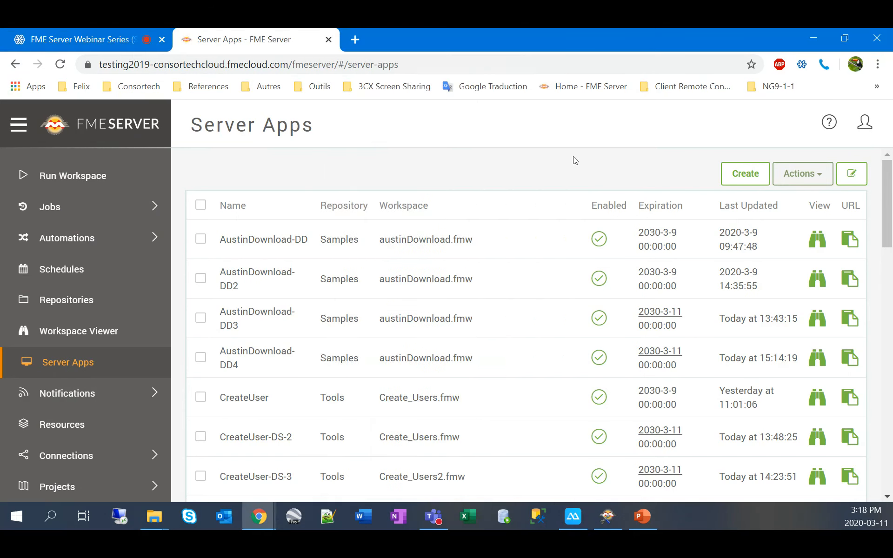
Step: Open Run Workspace for Tools/Create_Users2.fmw and expand its Advanced run options
click(100, 177)
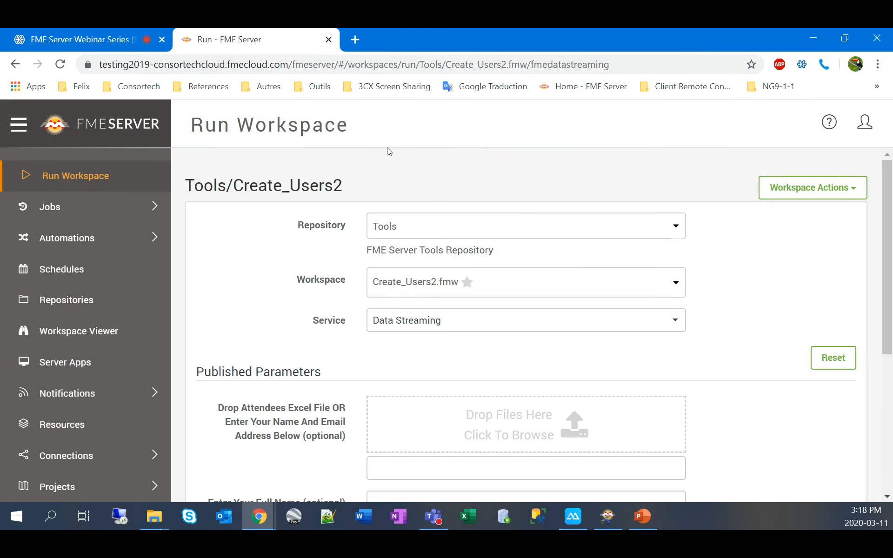
scroll(277, 191, down, 5)
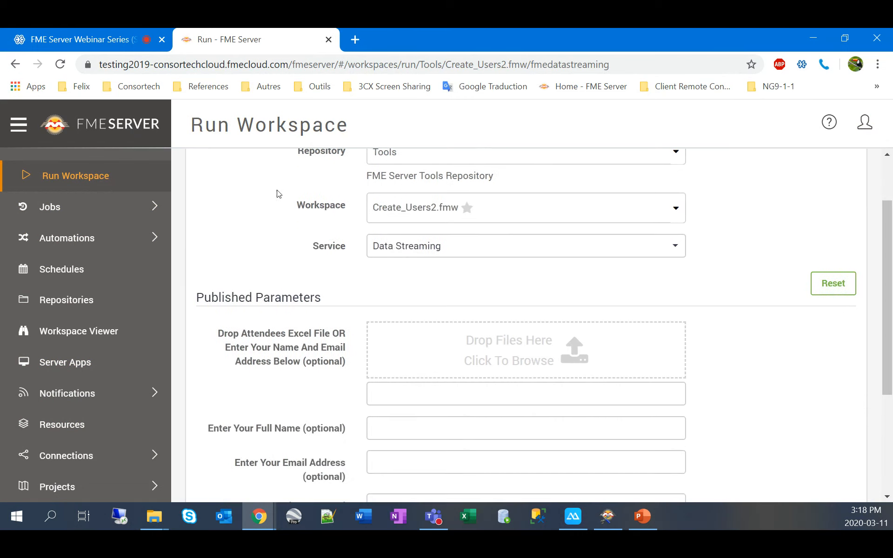
scroll(278, 193, up, 1)
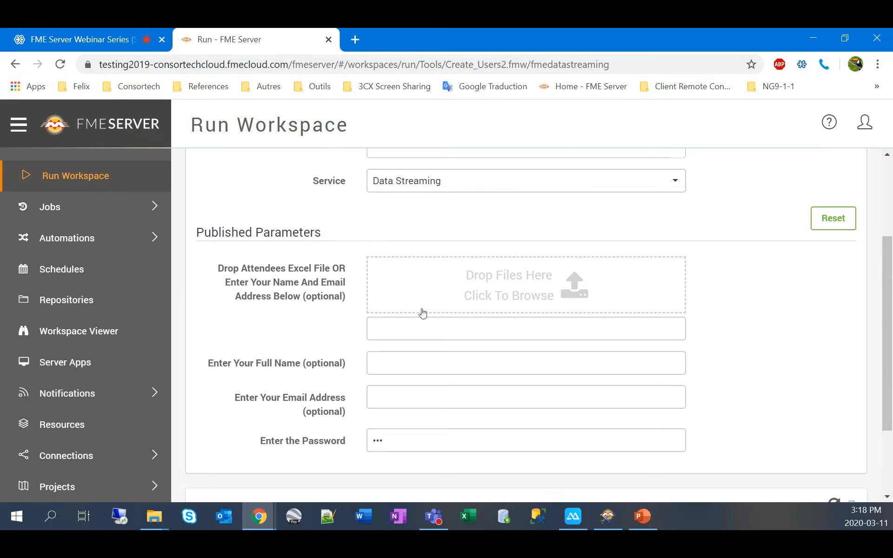
scroll(760, 342, up, 3)
scroll(761, 342, down, 4)
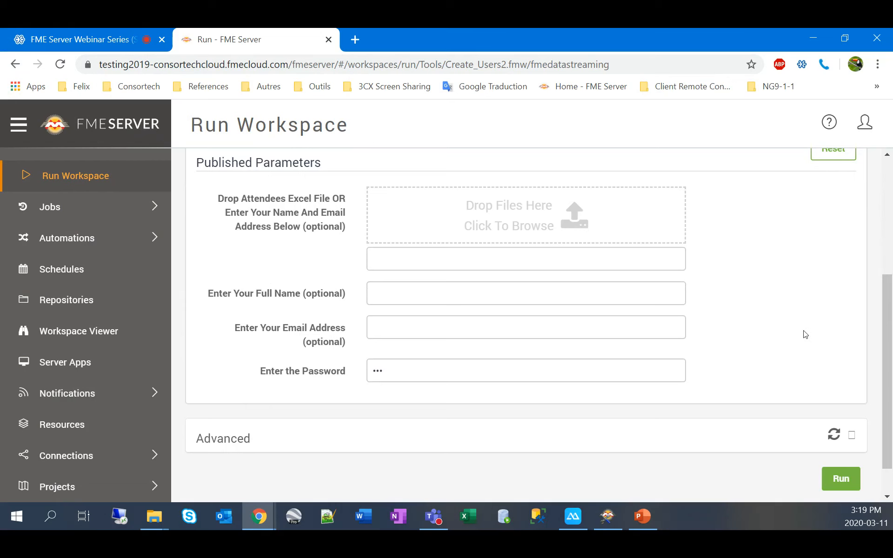
scroll(805, 333, down, 1)
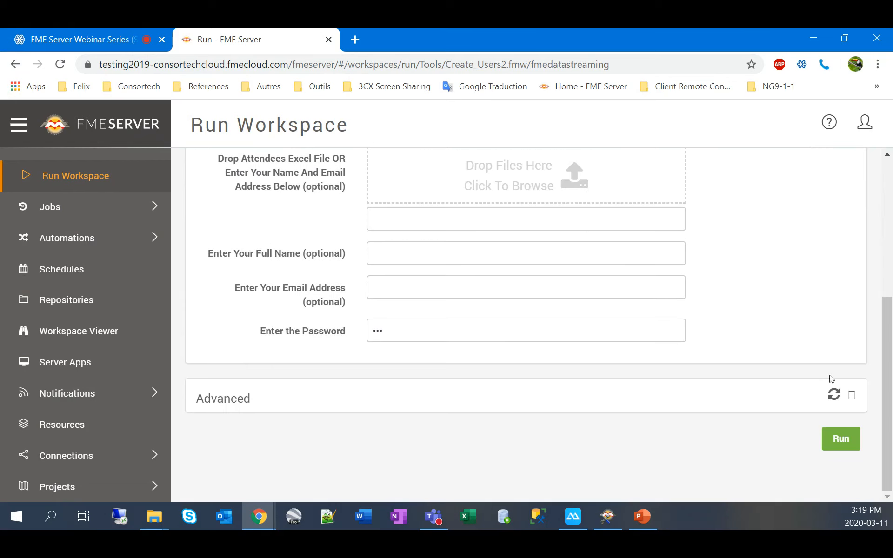
click(854, 397)
scroll(657, 275, down, 2)
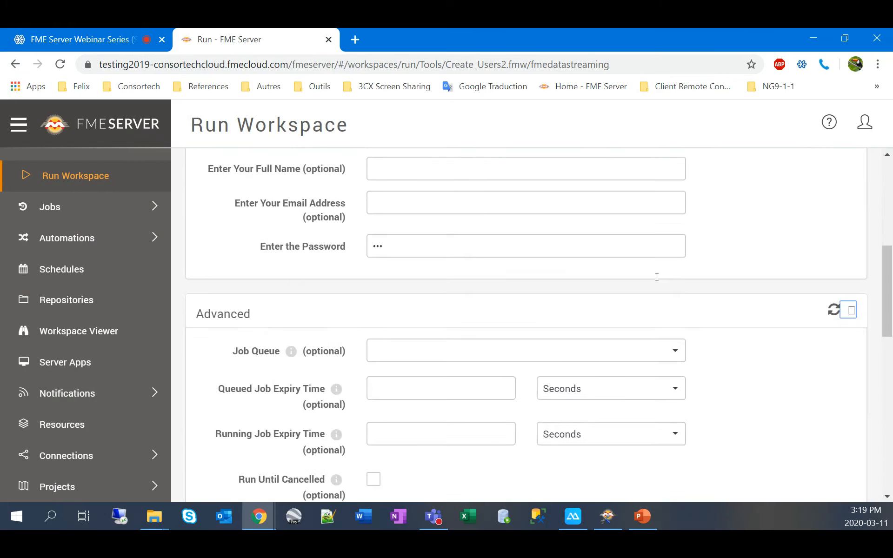
scroll(656, 276, down, 6)
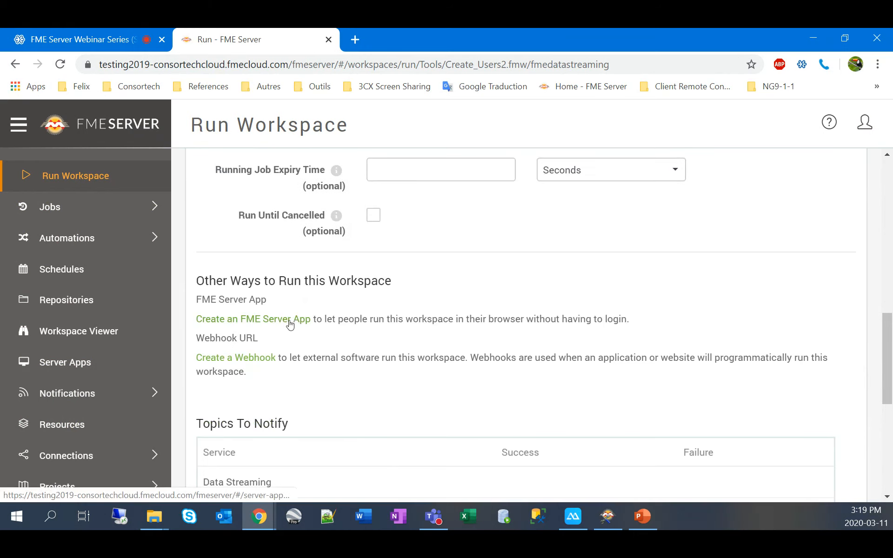
Step: Return to the Server Apps list and open CreateUser-DS-3 for editing
click(81, 368)
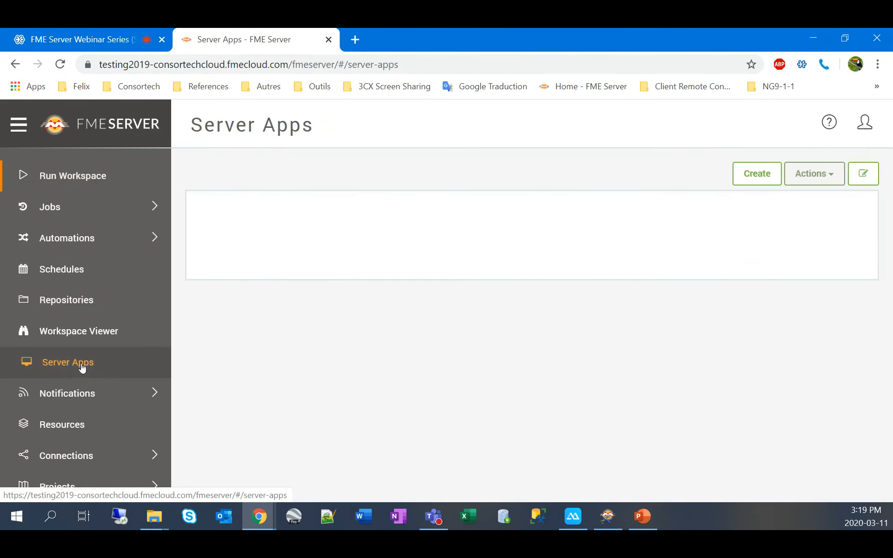
scroll(255, 371, down, 3)
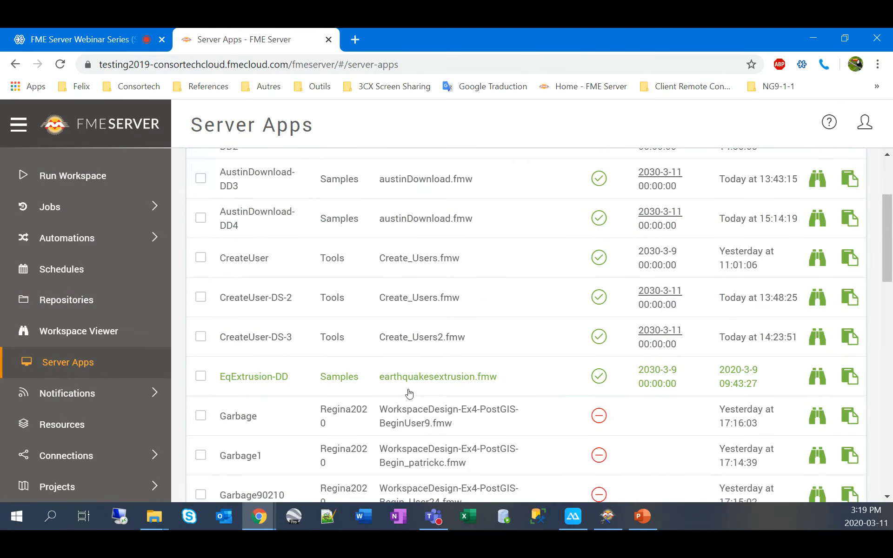
click(500, 340)
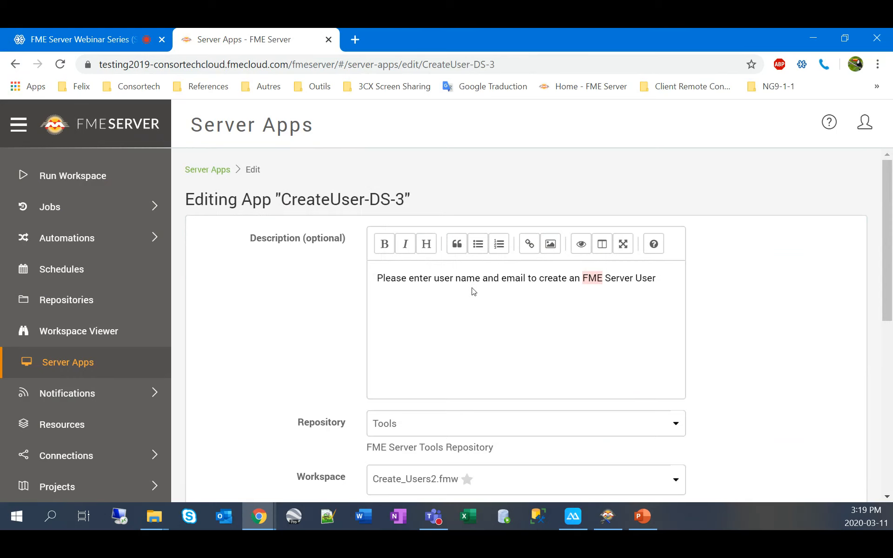
Step: Expand Customize Appearance and set the app title to CreateUser
scroll(655, 294, down, 1)
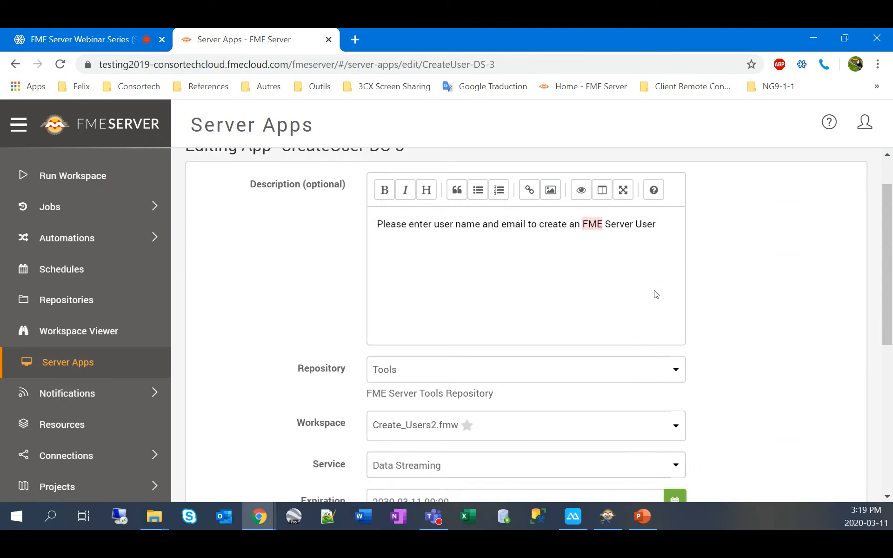
scroll(655, 294, down, 6)
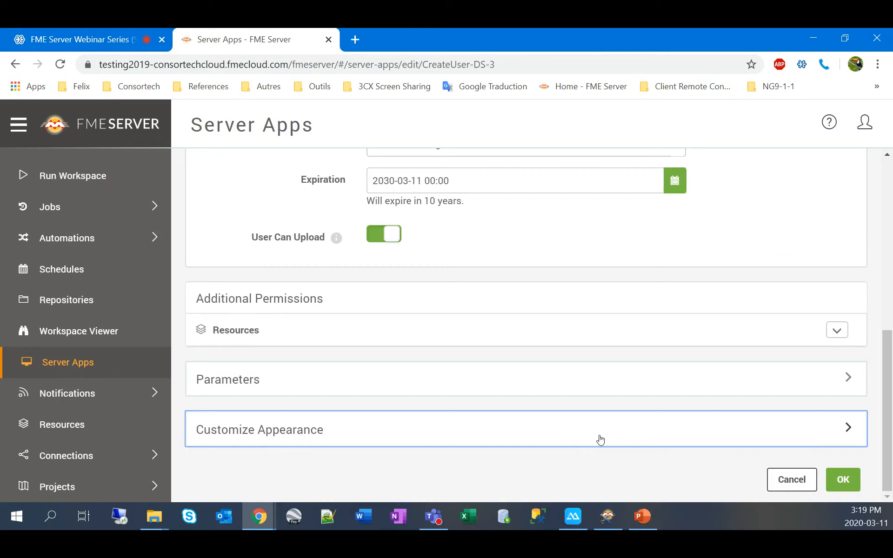
click(600, 439)
scroll(538, 302, down, 4)
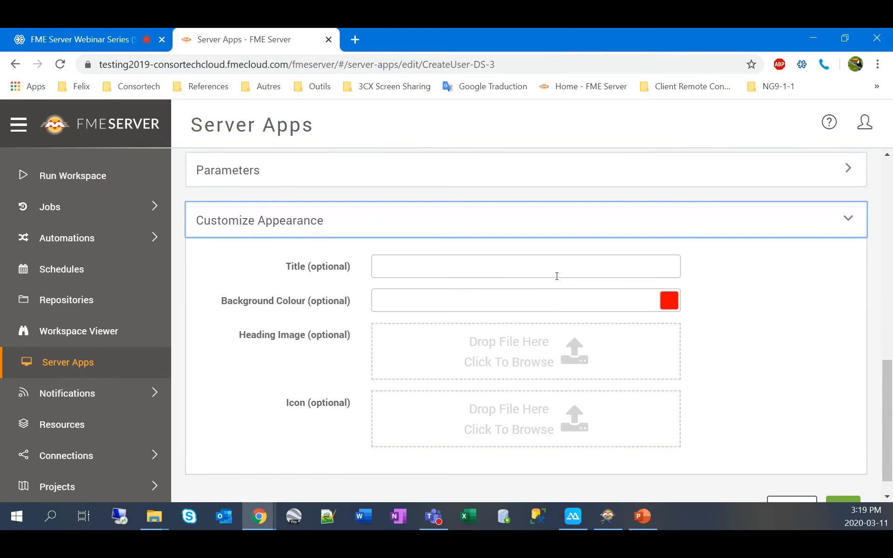
click(554, 268)
click(532, 296)
Step: Set the background colour to blue (#002bff) and browse for a heading image
click(669, 301)
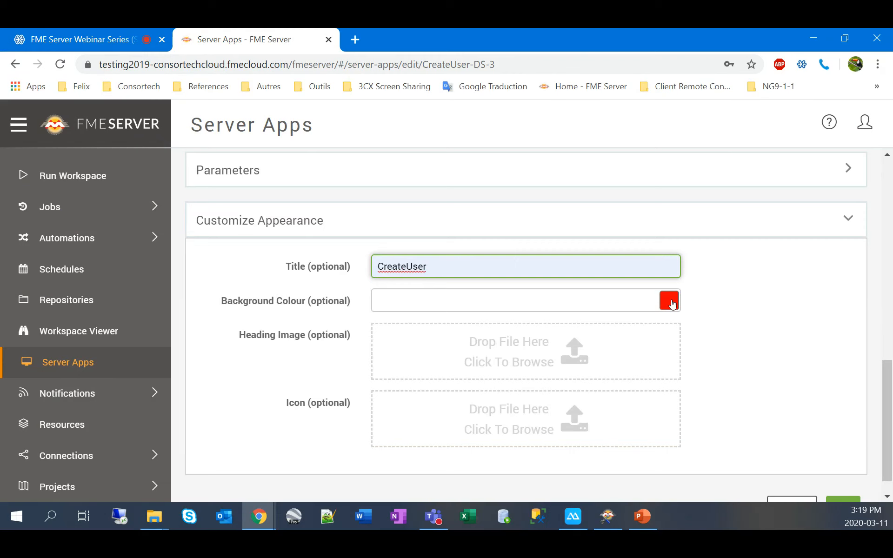
click(782, 354)
click(732, 263)
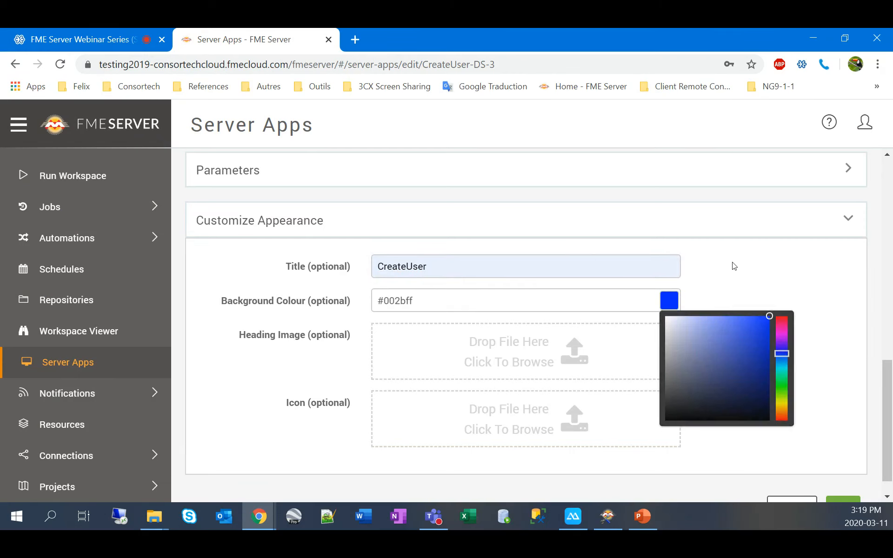
click(517, 349)
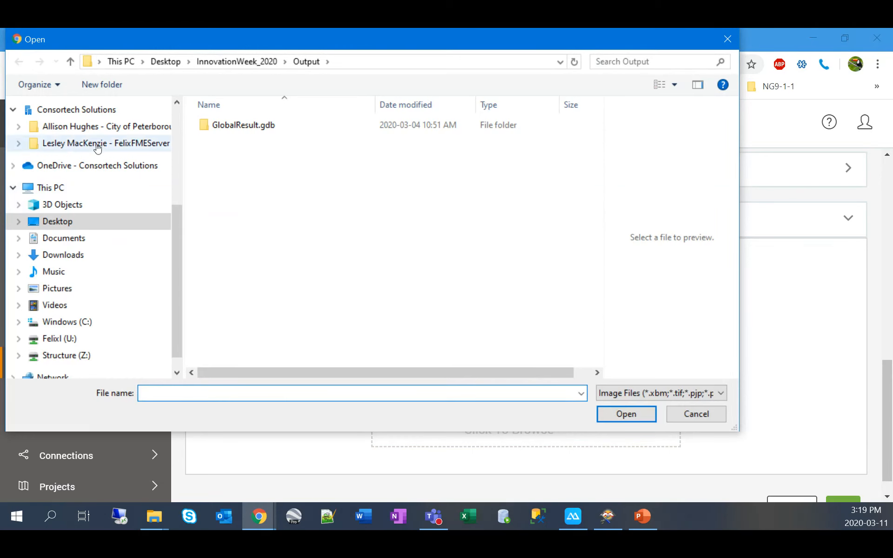
Step: Use Thinking_Face_Emoji-Emoji-Island.png from Pictures\Other as heading image, save, and copy the app URL
click(112, 295)
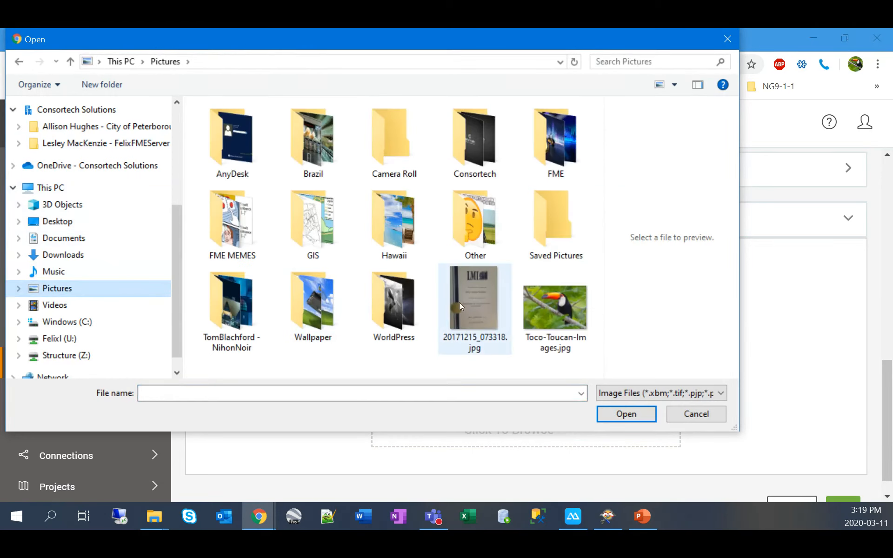
double_click(487, 221)
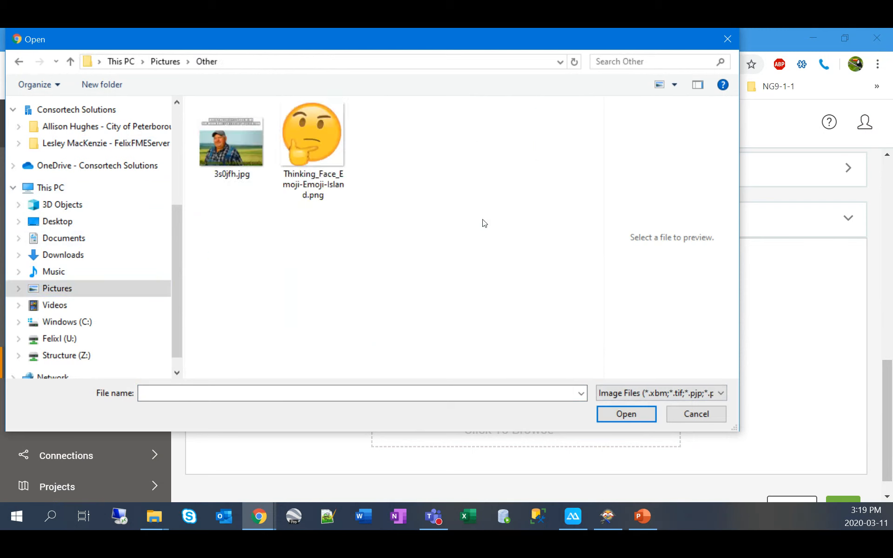
click(307, 139)
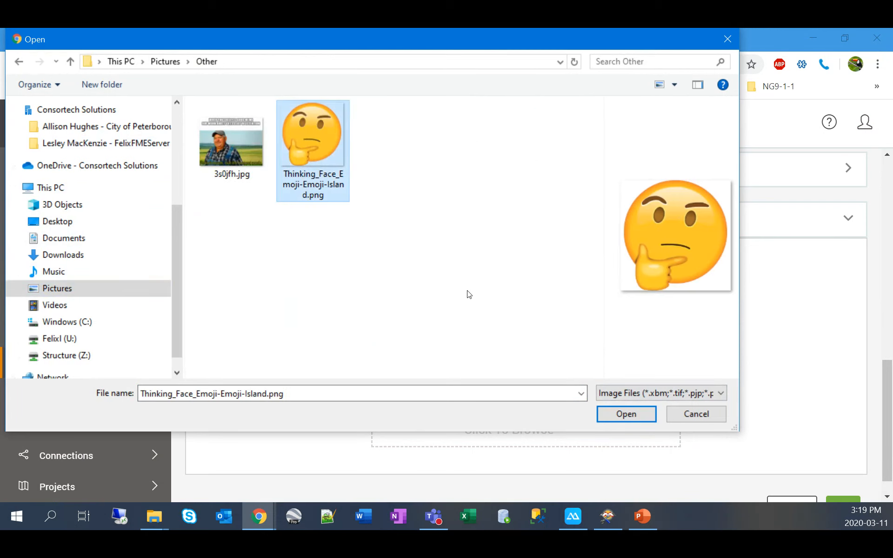
key(Return)
click(842, 495)
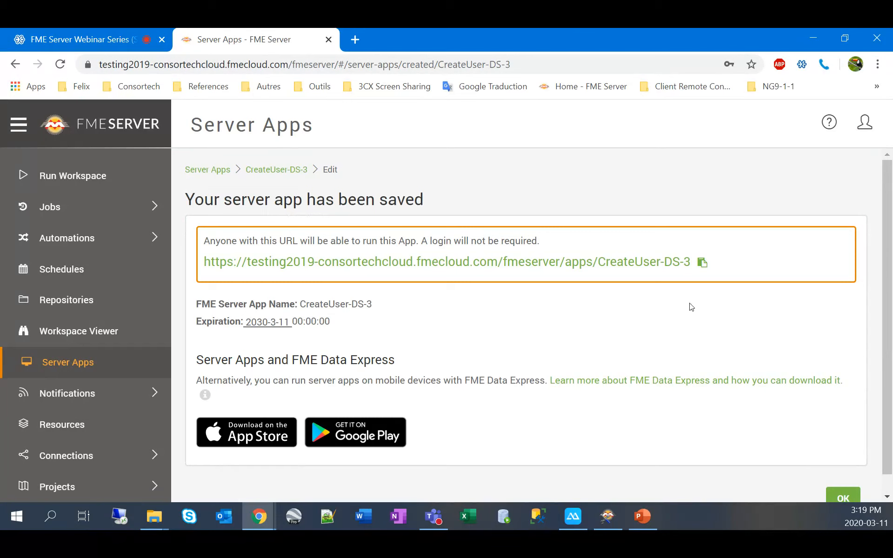
click(703, 263)
Step: Load the copied CreateUser app URL in a new incognito browser tab
mouse_move(267, 513)
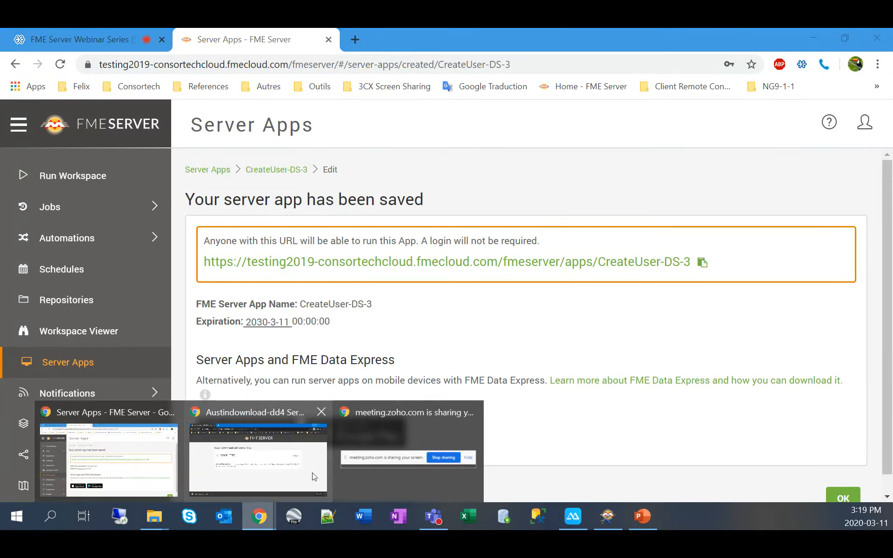
click(312, 475)
click(184, 38)
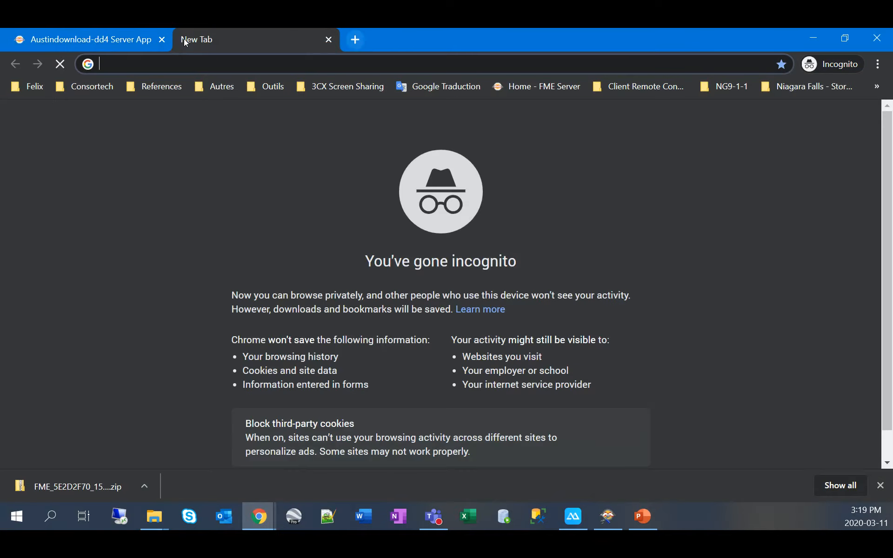
key(ctrl+v)
key(Return)
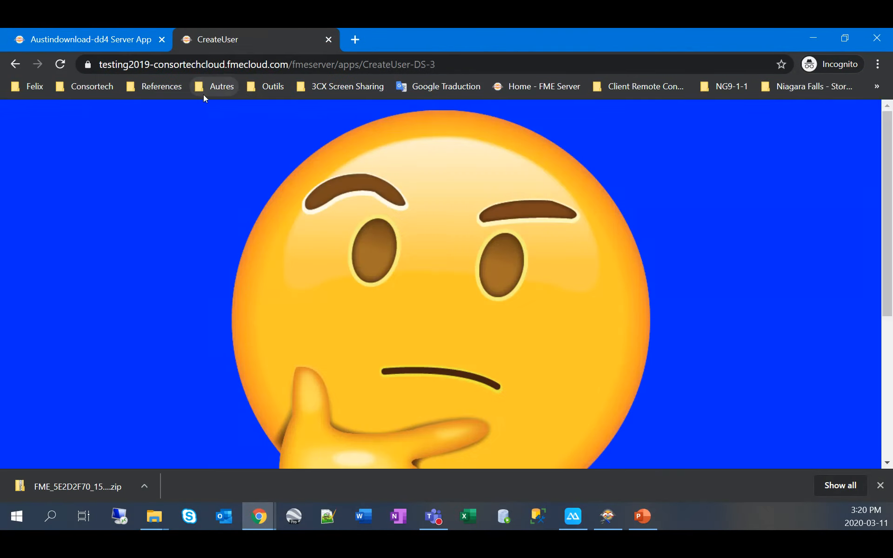
Step: Review the emoji banner and user-creation form, then select the Full Name field
scroll(342, 178, down, 6)
scroll(341, 179, up, 6)
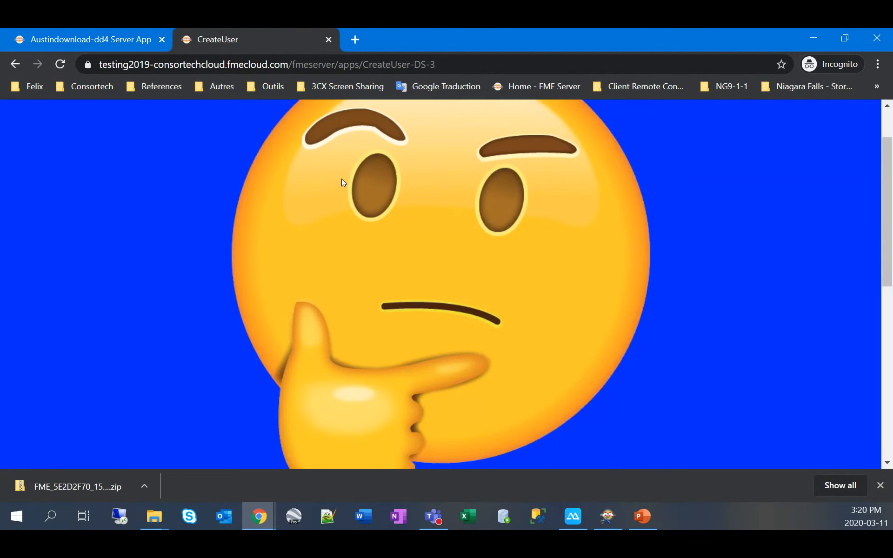
scroll(343, 180, down, 4)
scroll(342, 180, down, 4)
scroll(342, 182, down, 2)
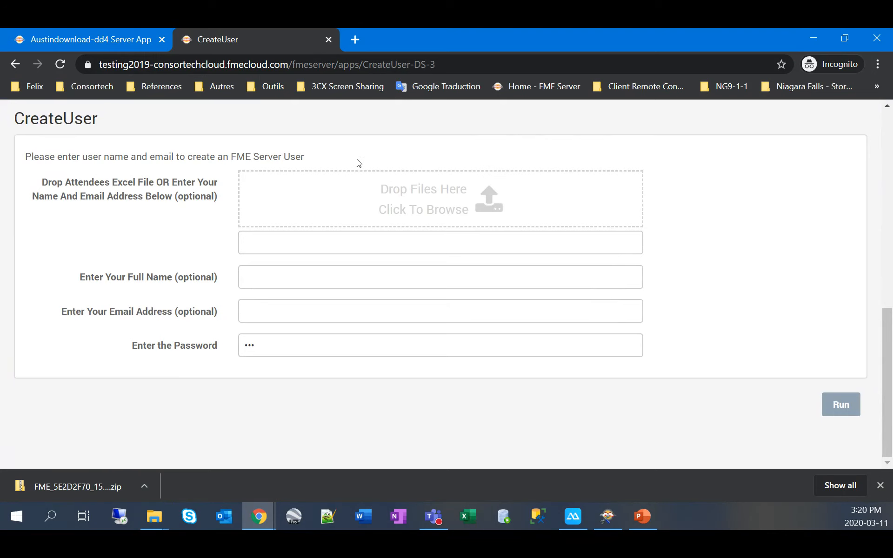
scroll(359, 163, up, 6)
scroll(359, 163, down, 3)
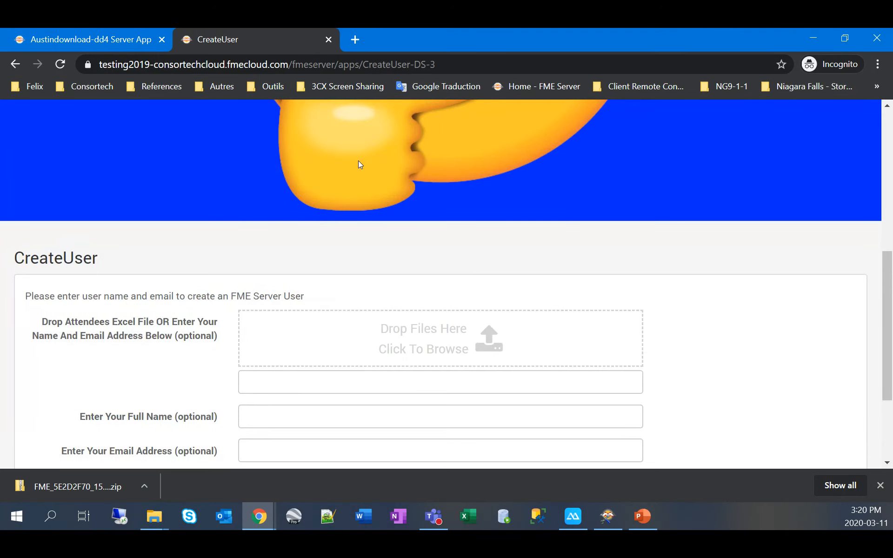
scroll(370, 190, up, 7)
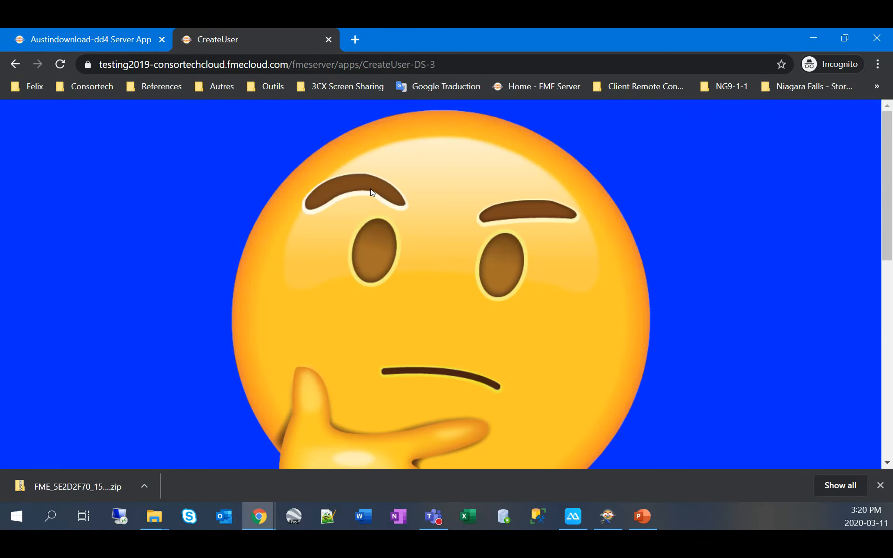
scroll(423, 205, down, 3)
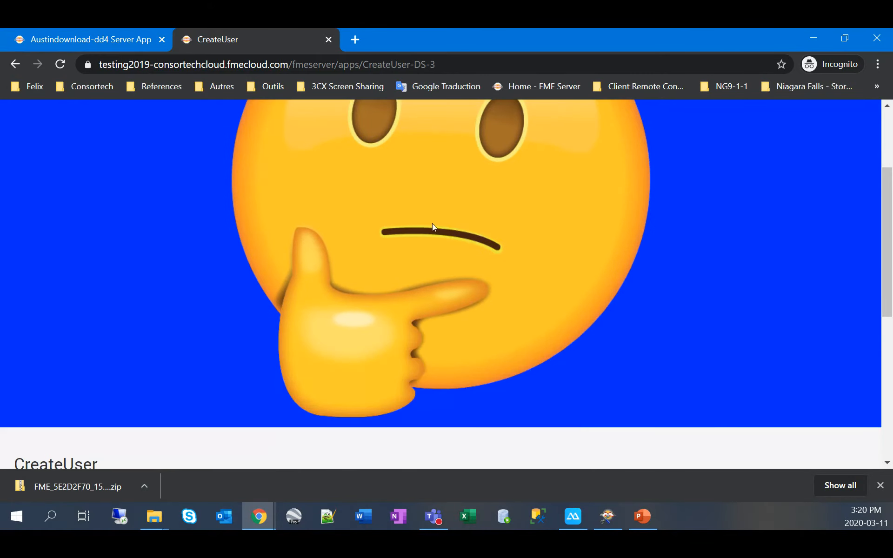
scroll(447, 232, down, 7)
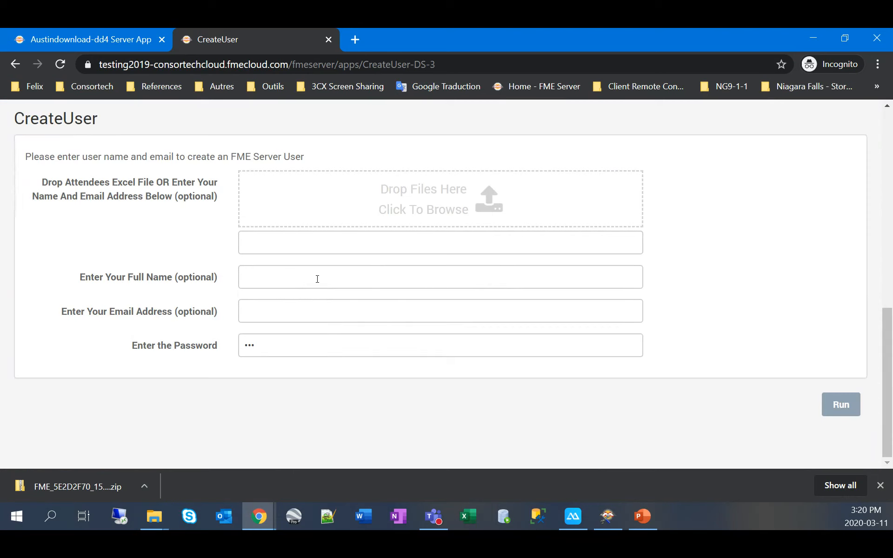
click(317, 279)
Step: Enter the new user's full name, e-mail address and password, then run the app
text(Felix)
key(Tab)
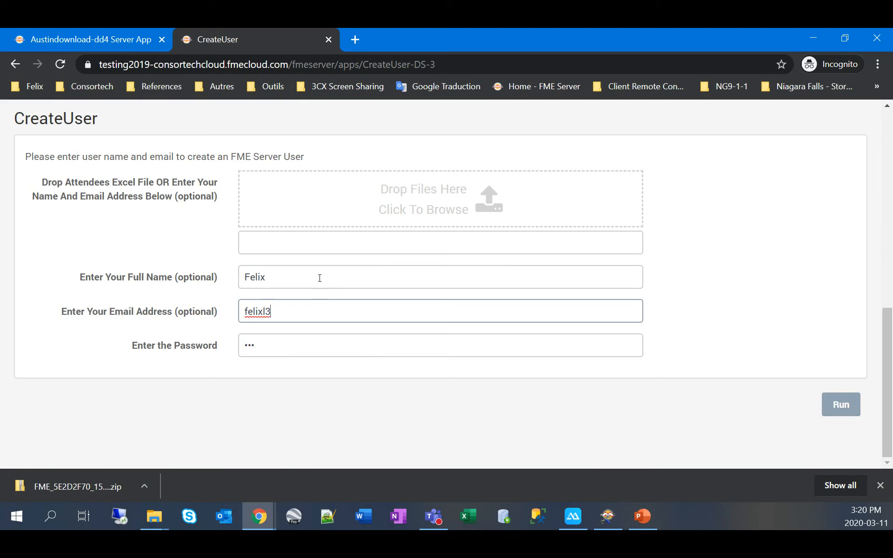
key(Tab)
text(**********)
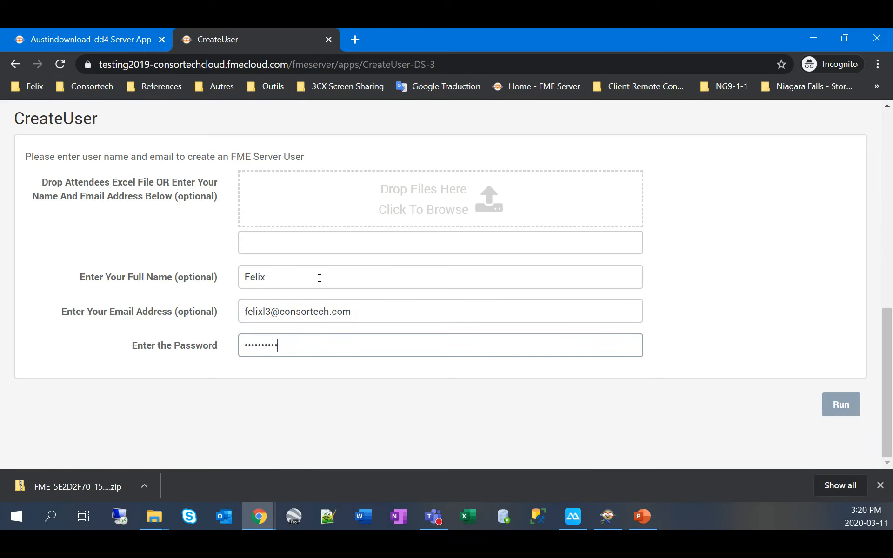
click(833, 417)
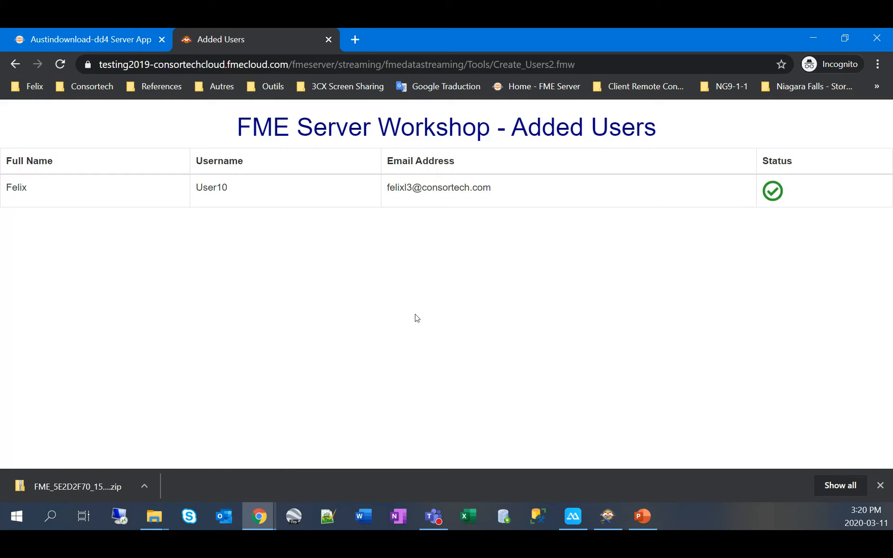
mouse_move(578, 506)
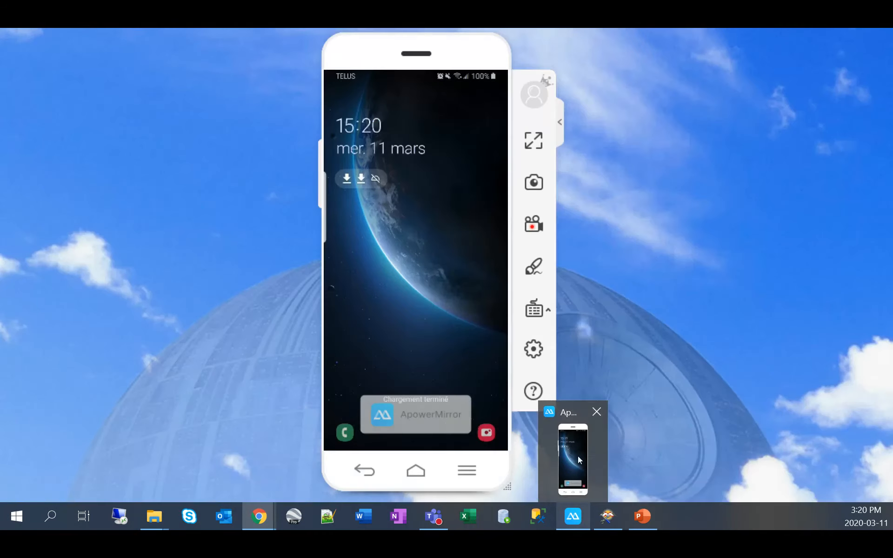
Step: Bring the ApowerMirror phone mirror window to the front
click(579, 455)
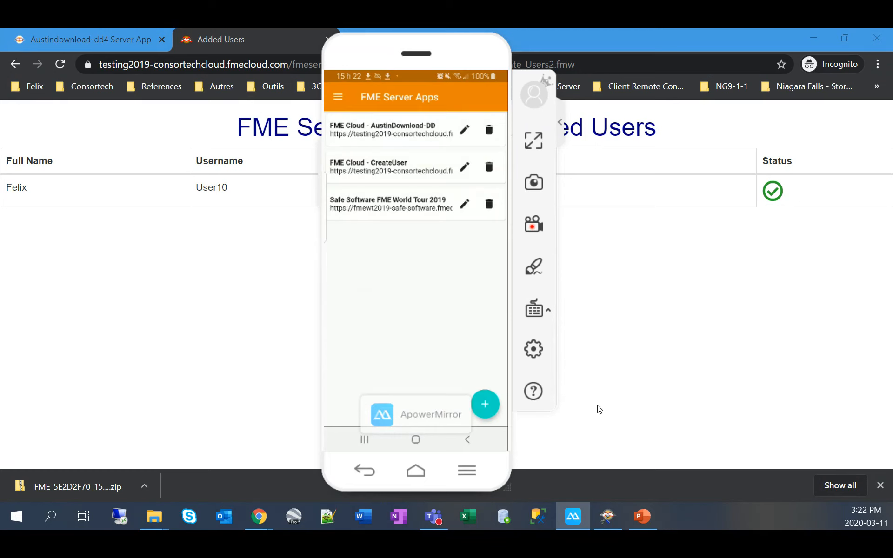
Step: Return the incognito tab to the CreateUser app page, then bring up the phone mirror
click(72, 41)
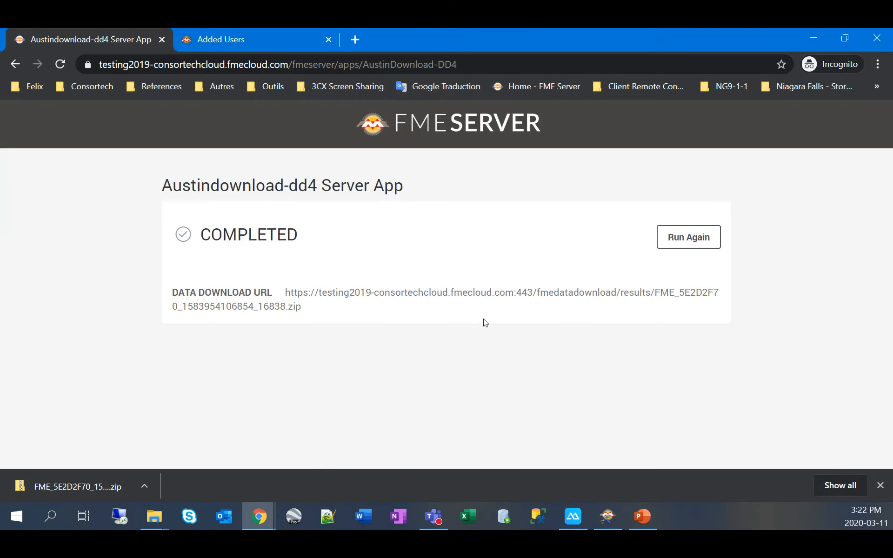
click(264, 31)
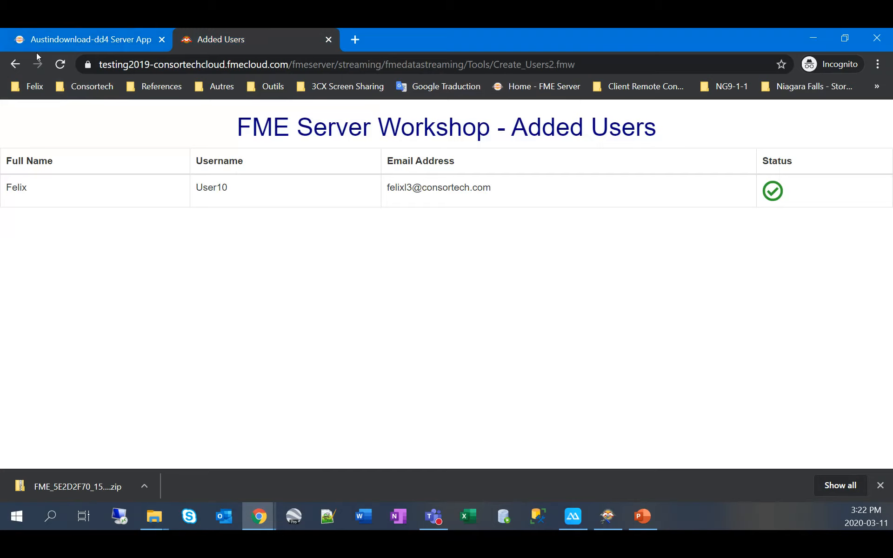
click(16, 64)
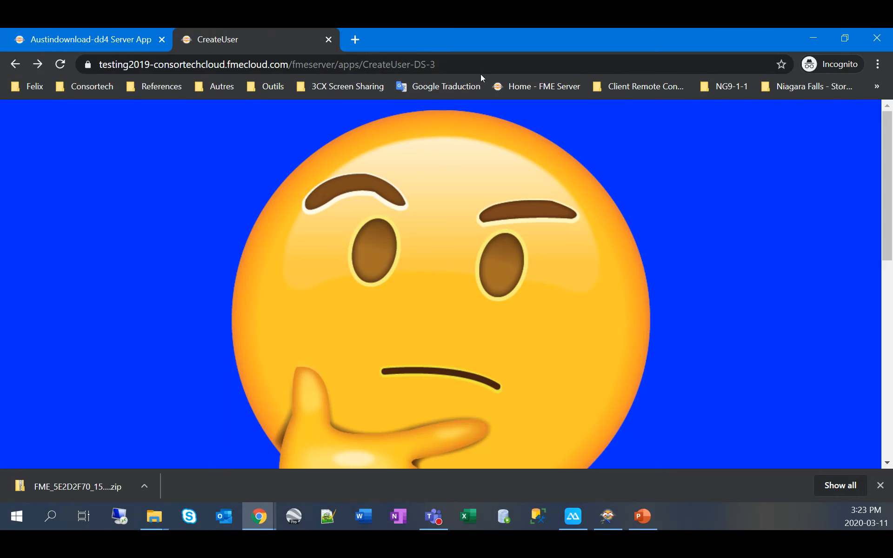
click(576, 517)
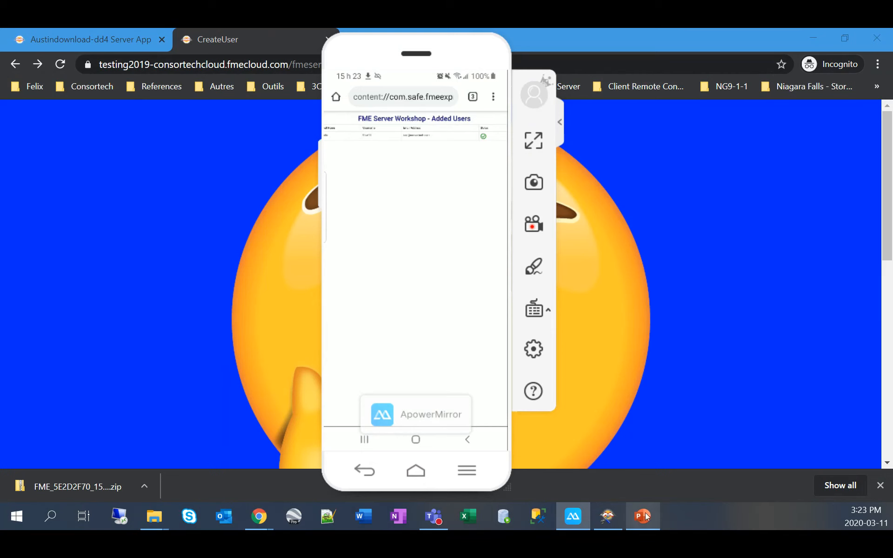
Step: Leave the phone mirror and return to the Chrome browser
click(120, 31)
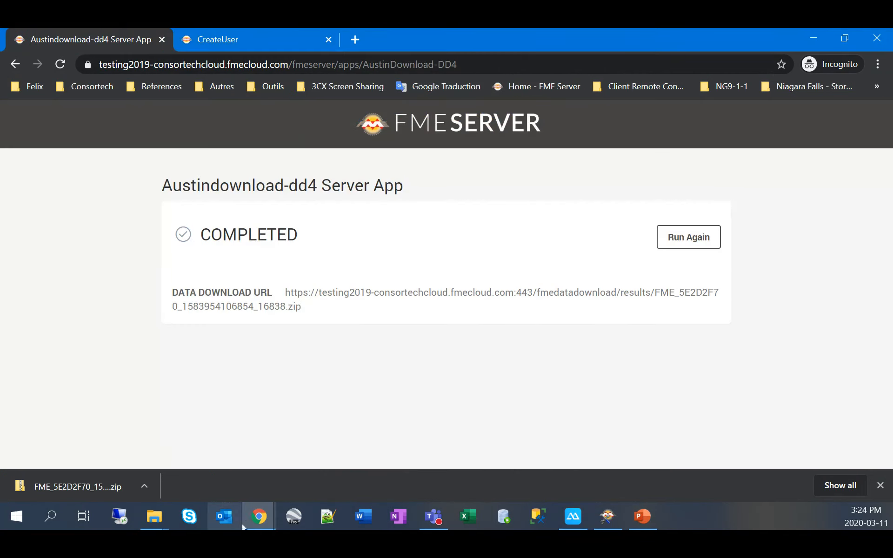
Step: Bring back the FME Server window showing the saved CreateUser-DS-3 app, then switch to PowerPoint
mouse_move(259, 516)
click(133, 448)
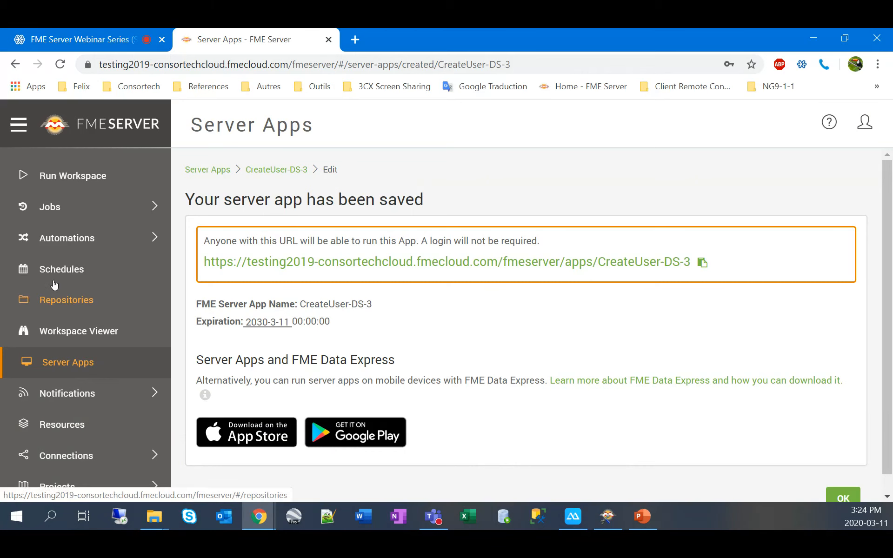
click(55, 196)
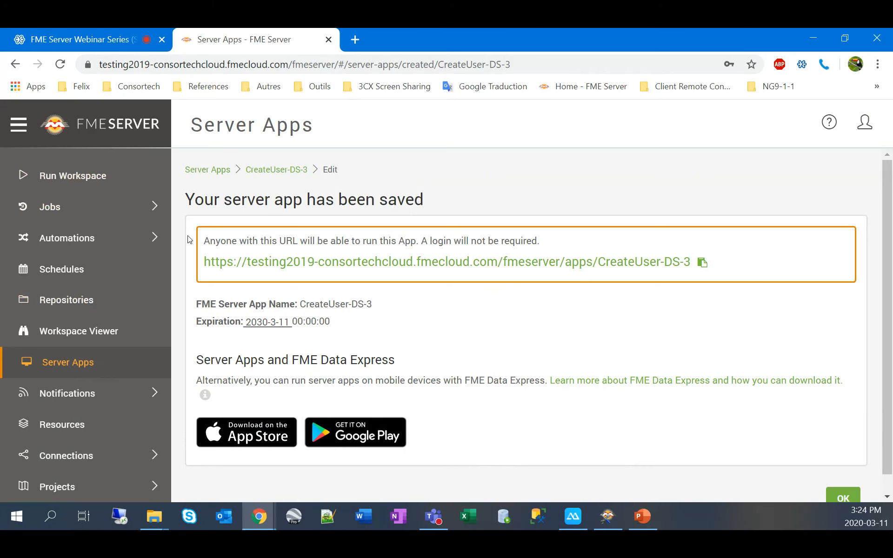
click(645, 524)
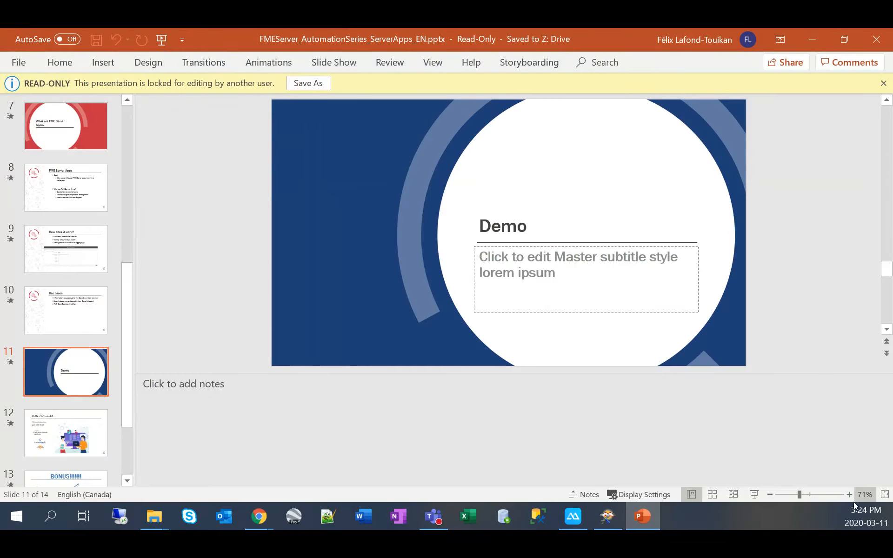
Step: Start the slide show and advance from the Demo slide to 'To be continued...'
click(754, 494)
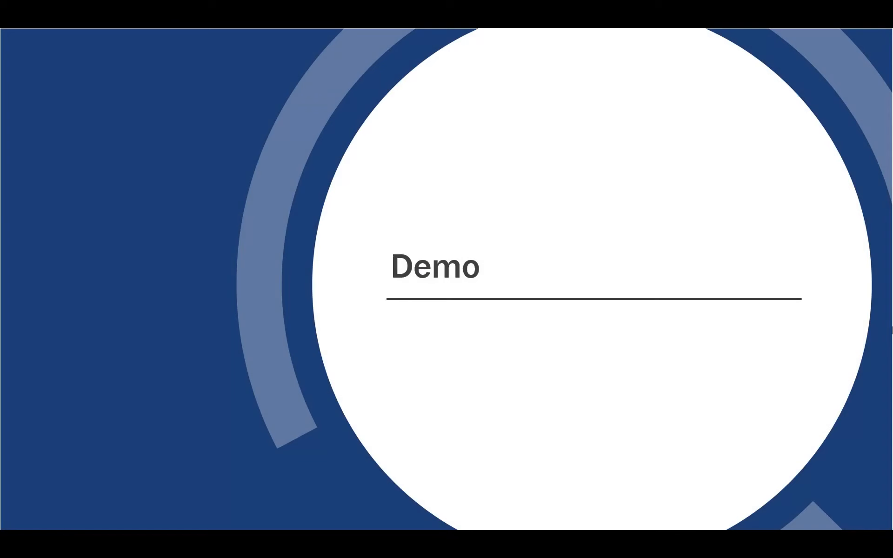
key(Right)
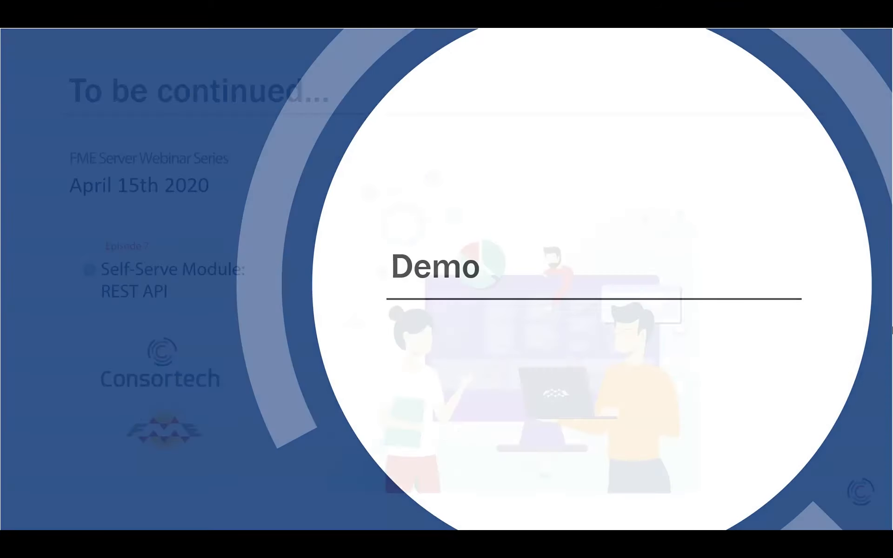